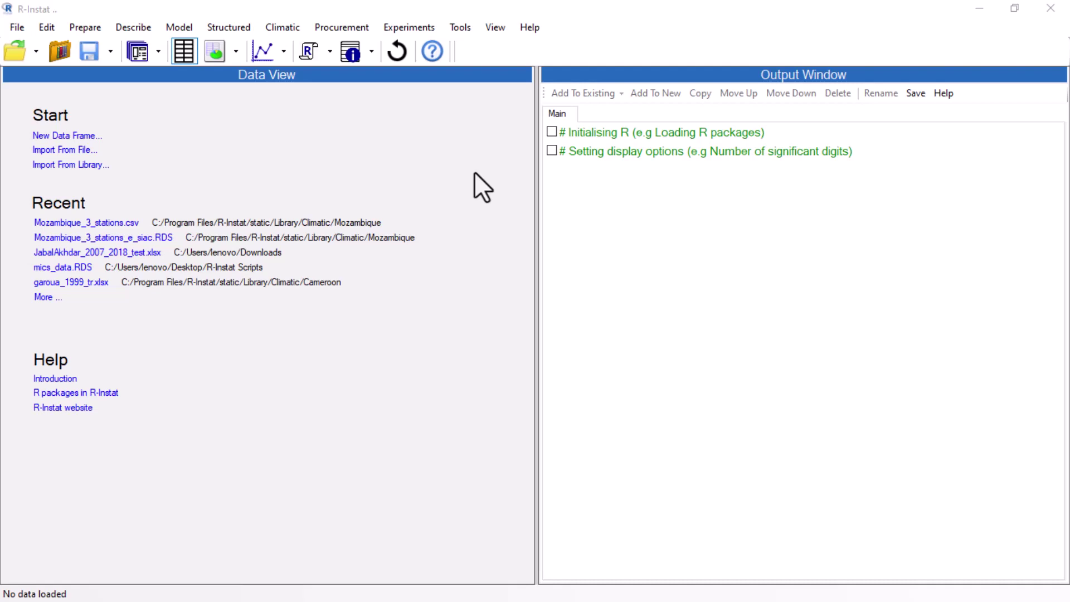
# - Import the greenrice dataset from the agriTutorial package in the library
pyautogui.click(54, 165)
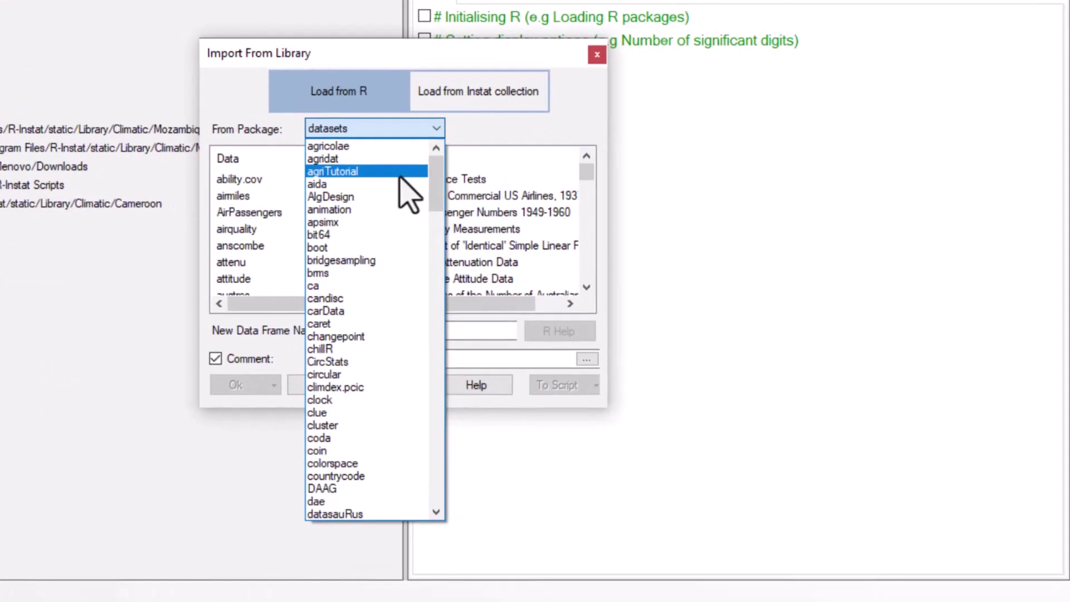
pyautogui.click(399, 173)
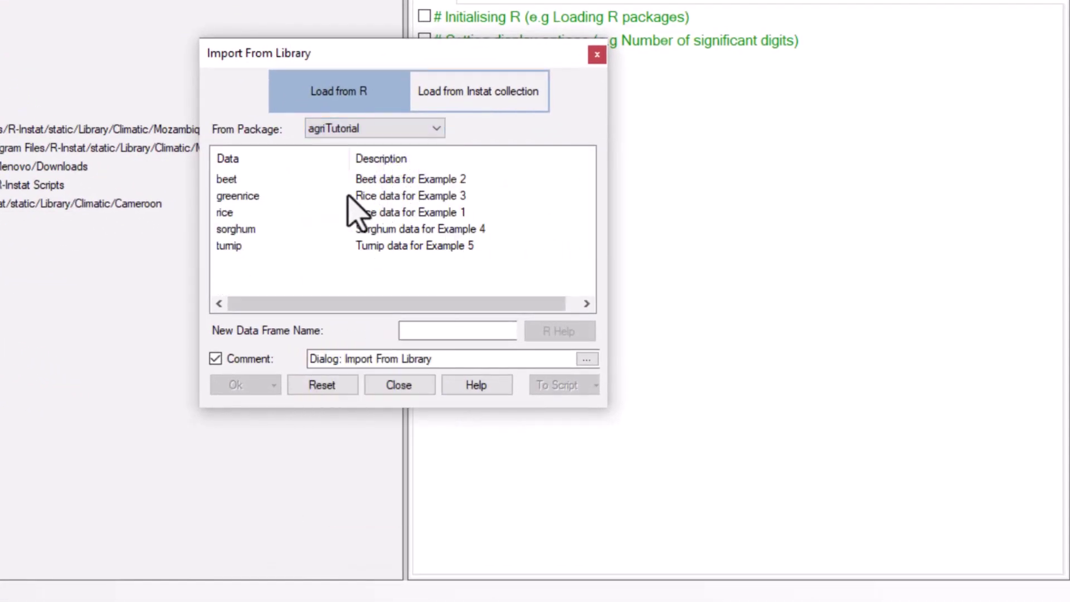
pyautogui.click(243, 200)
pyautogui.click(217, 379)
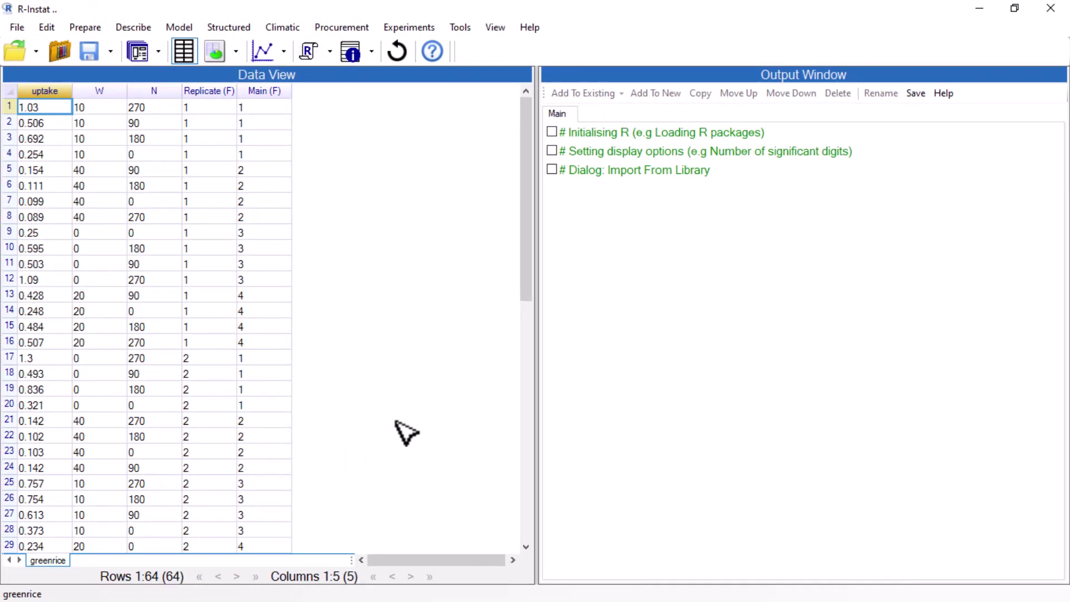
# - Reopen the library import dialog and view the R help for the greenrice dataset
pyautogui.click(146, 55)
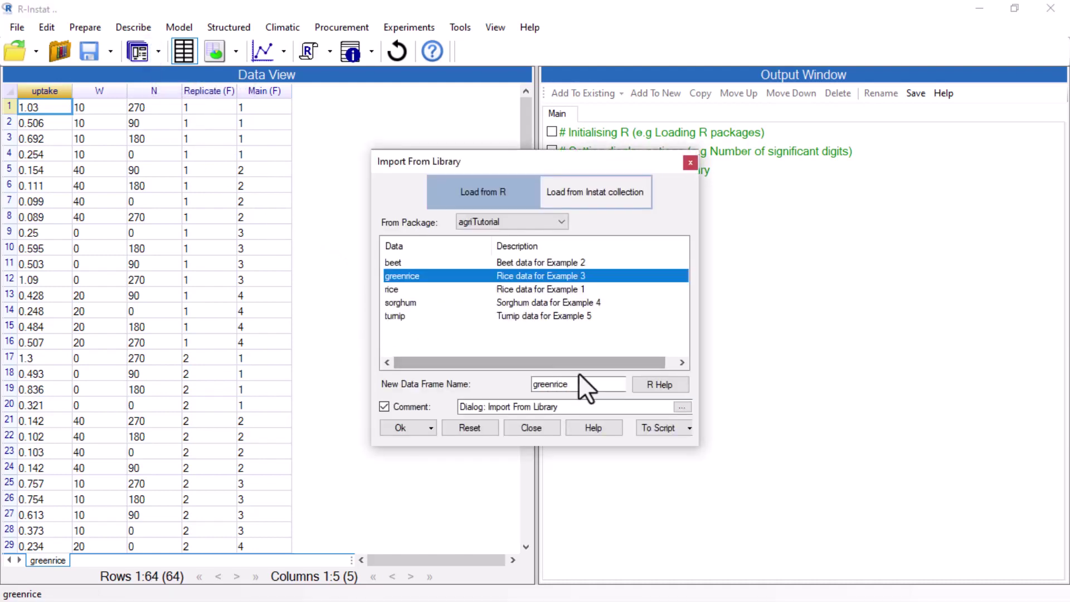
pyautogui.click(647, 387)
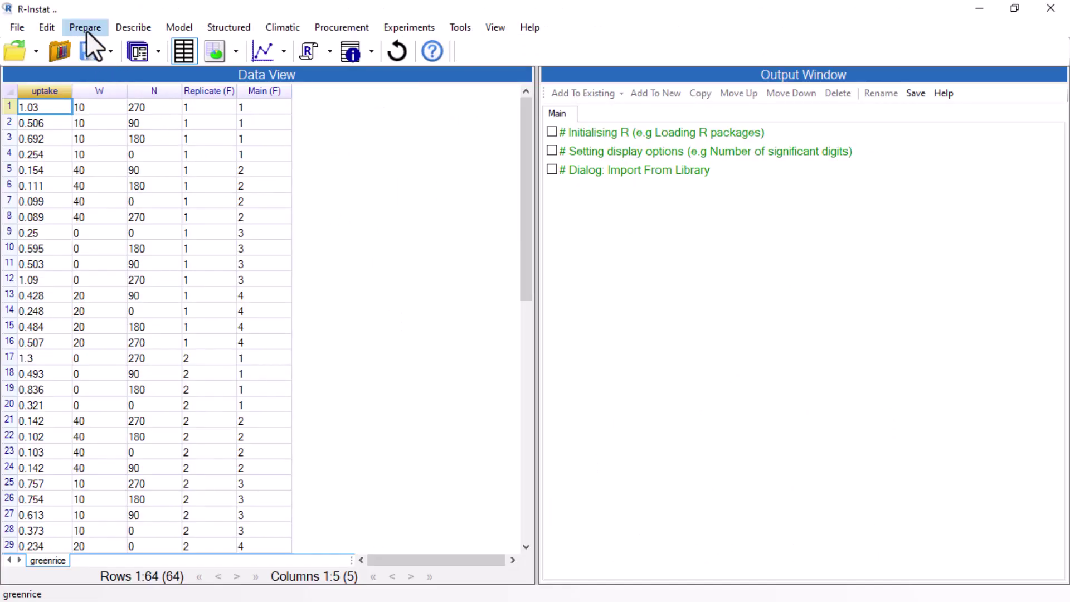
pyautogui.click(86, 29)
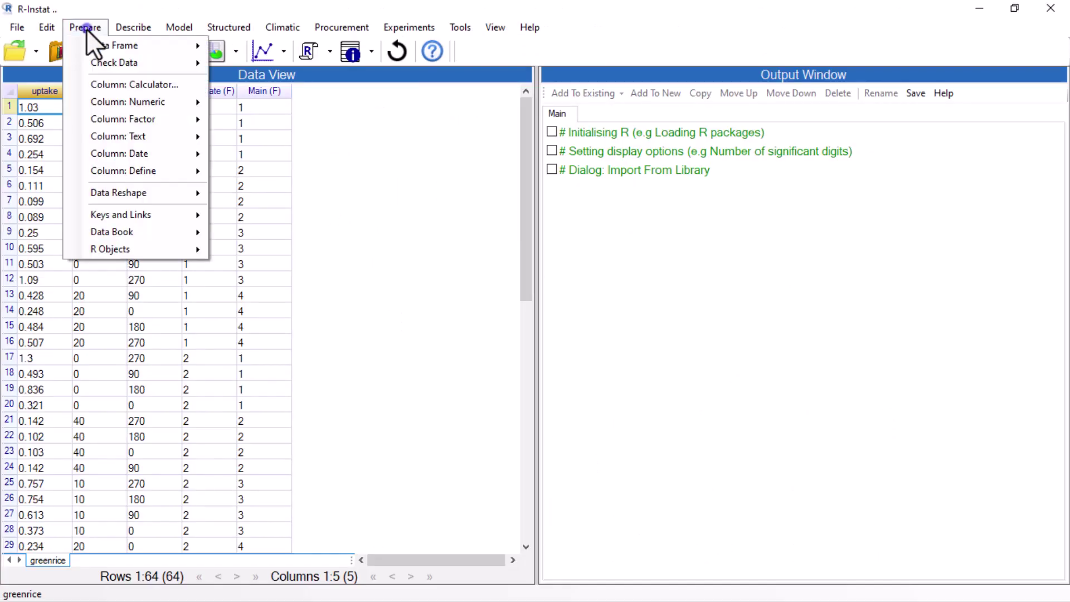
pyautogui.moveTo(111, 65)
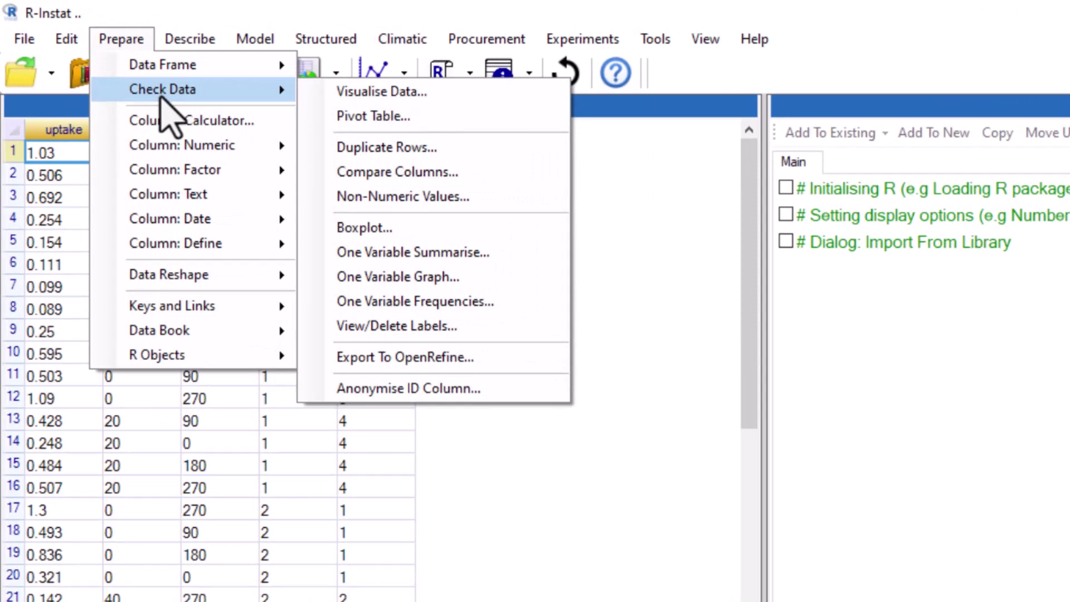
pyautogui.click(214, 40)
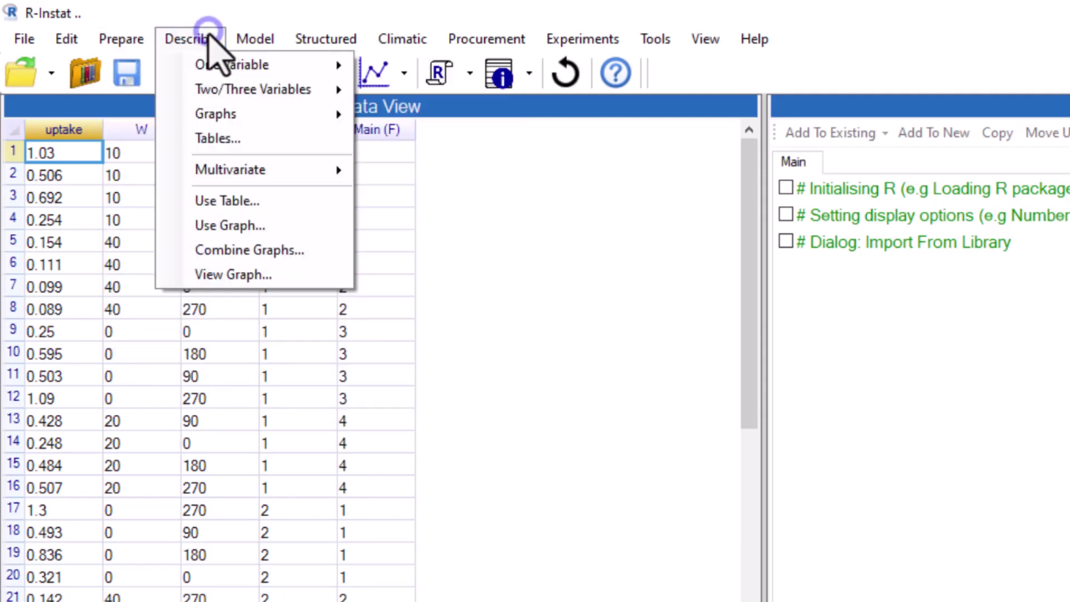
pyautogui.moveTo(222, 85)
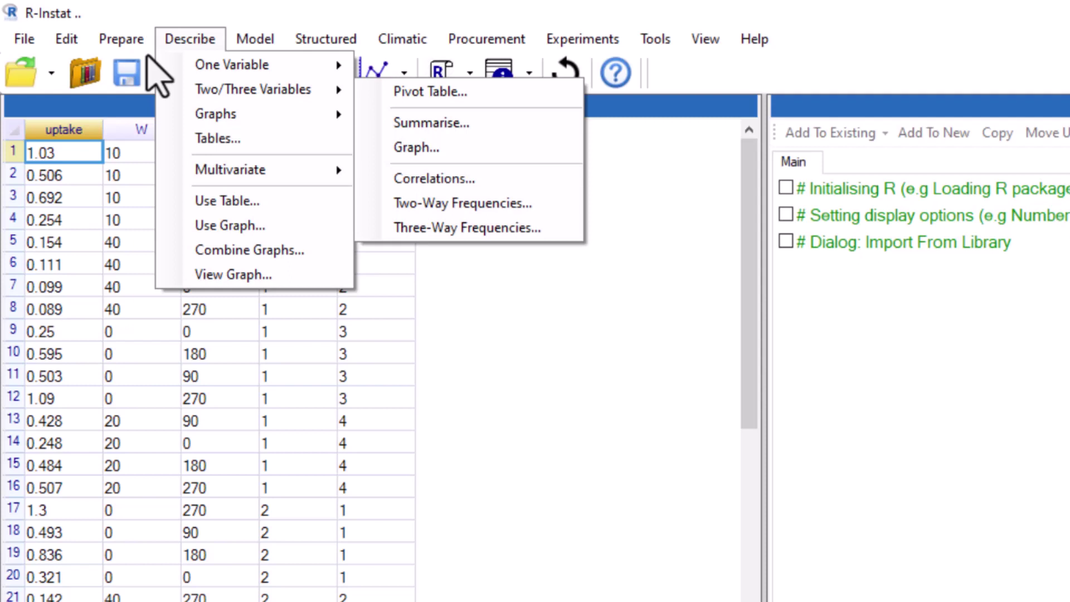
pyautogui.press('Escape')
# - Create a pivot table from the greenrice data frame without preset factors and maximise its output
pyautogui.click(134, 40)
pyautogui.moveTo(156, 89)
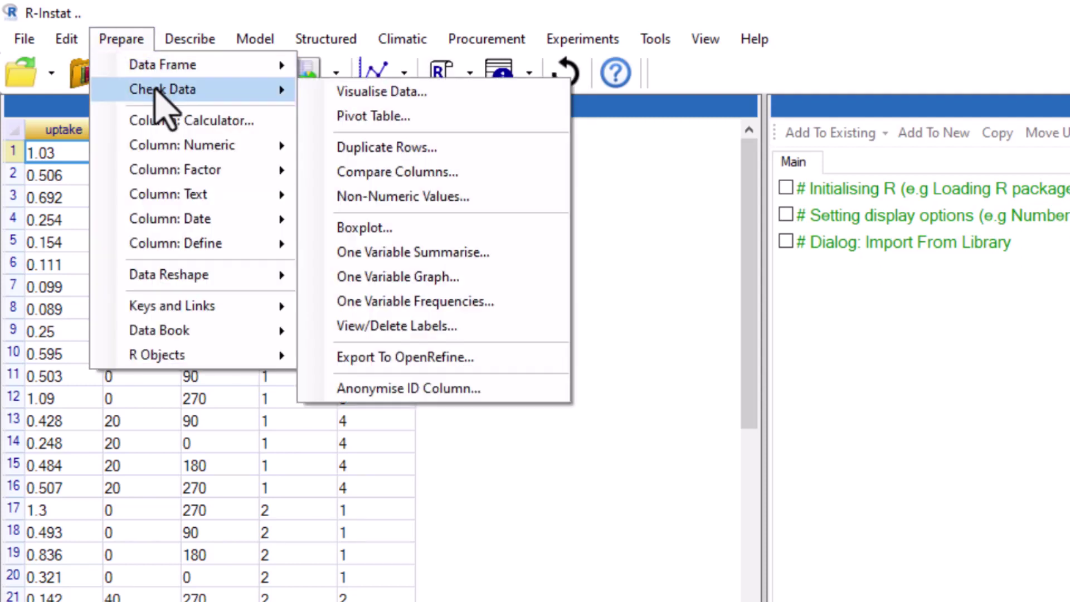
pyautogui.click(332, 117)
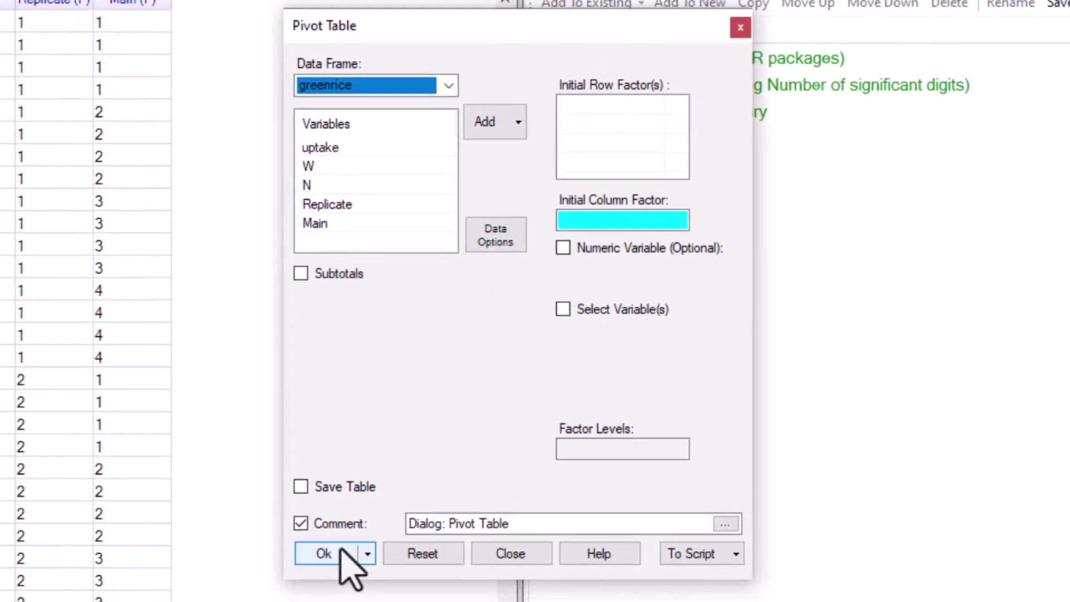
pyautogui.click(341, 552)
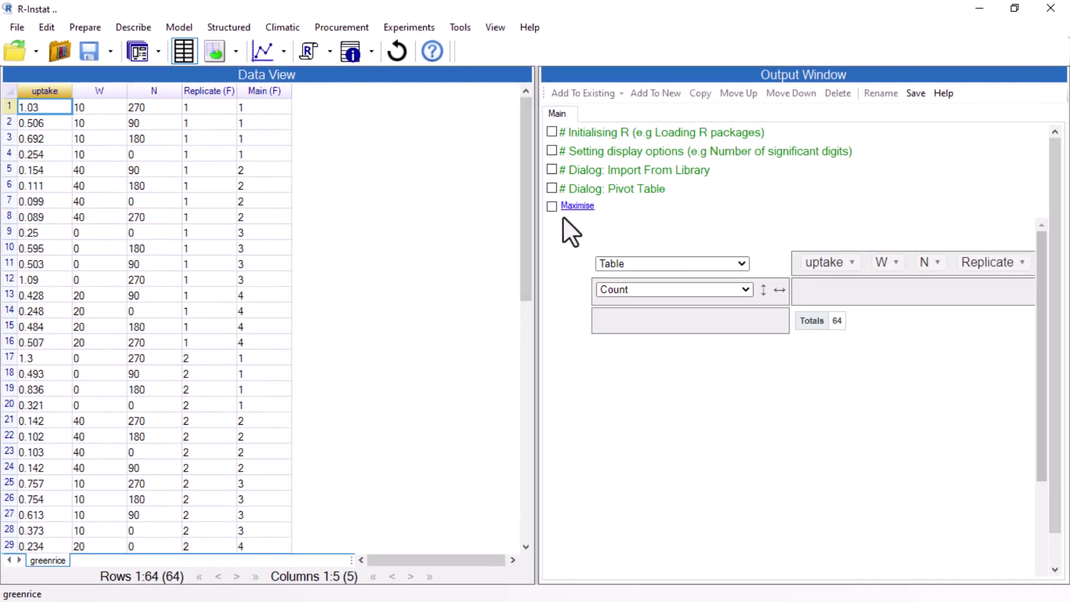
pyautogui.click(574, 206)
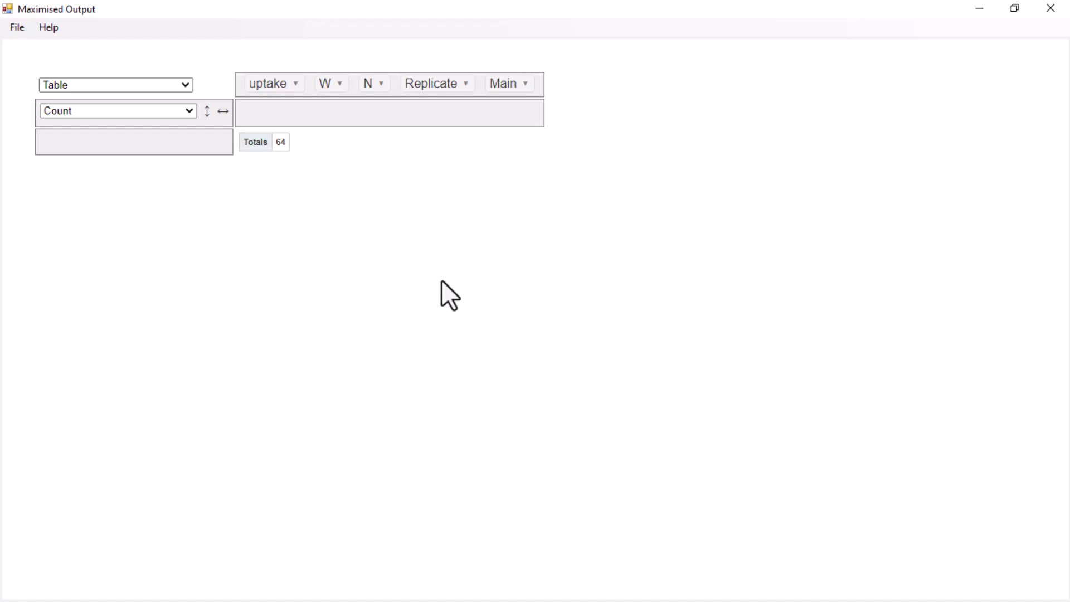
# - Lay out the pivot table with Replicate across the columns and W followed by N down the rows
pyautogui.moveTo(418, 85); pyautogui.dragTo(255, 110)
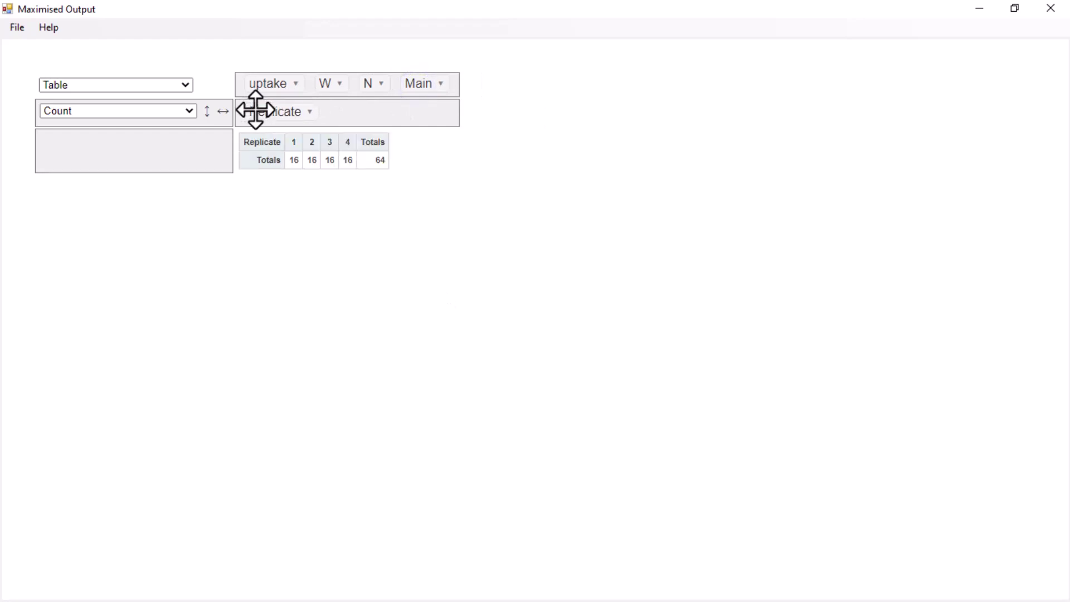
pyautogui.moveTo(330, 87); pyautogui.dragTo(75, 146)
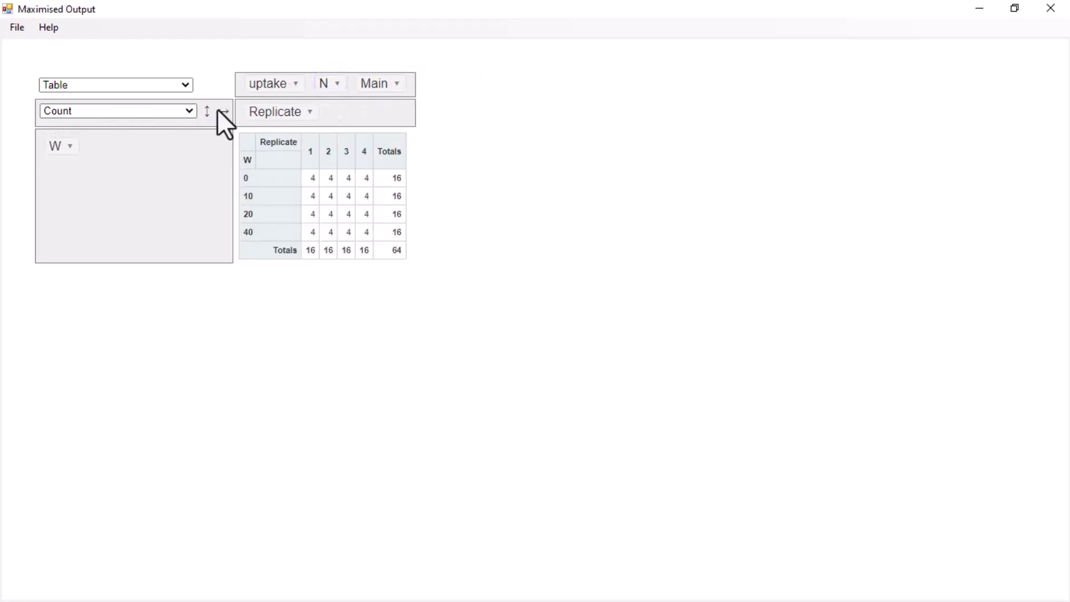
pyautogui.moveTo(326, 88); pyautogui.dragTo(64, 177)
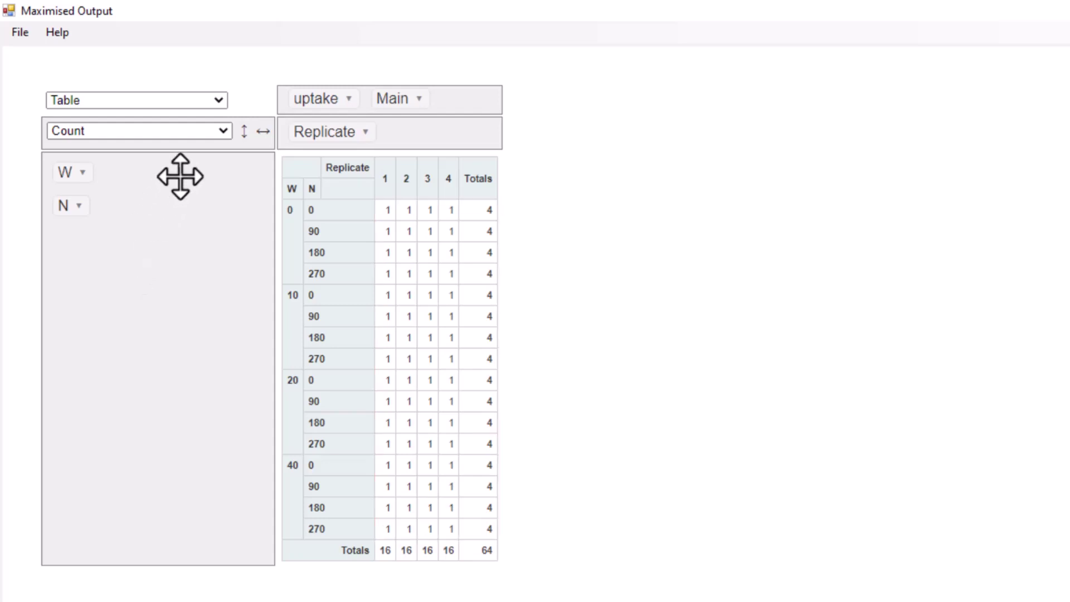
# - Summarise the pivot table by the Average of uptake and display it as a Heatmap
pyautogui.click(225, 131)
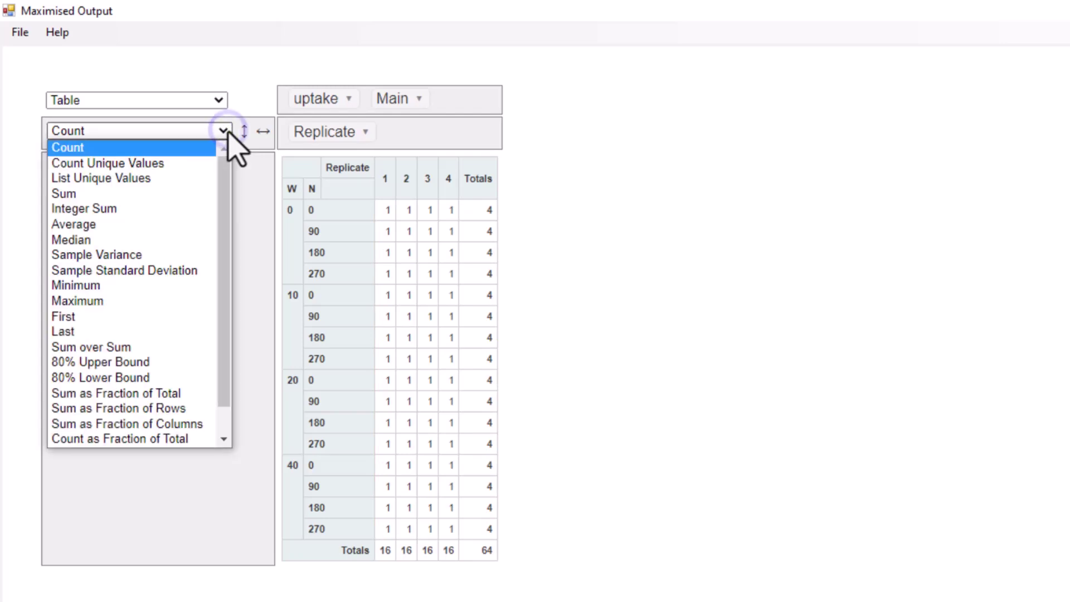
pyautogui.click(162, 224)
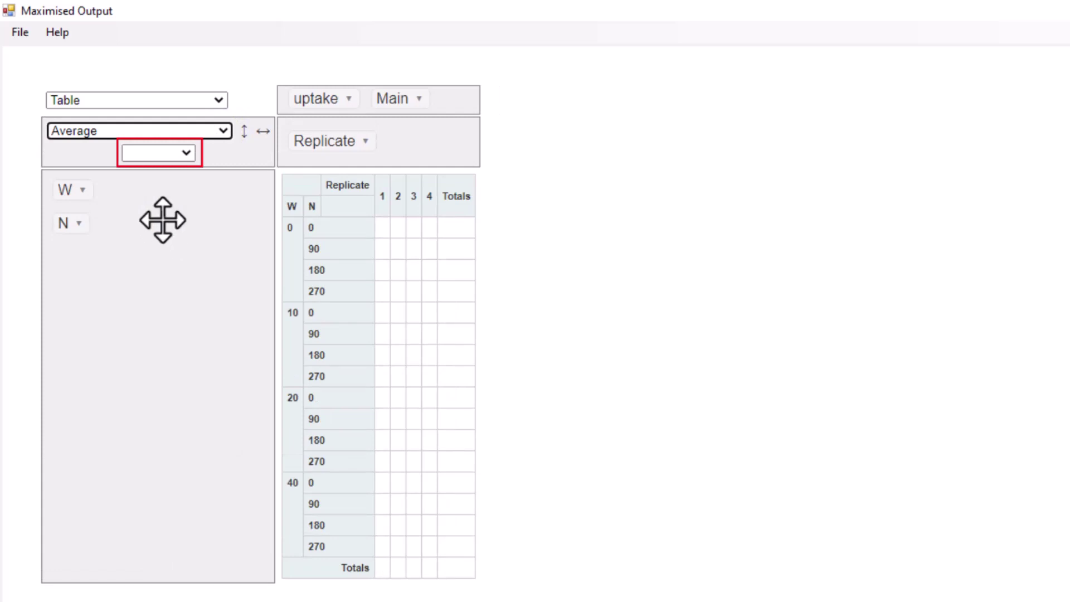
pyautogui.click(186, 153)
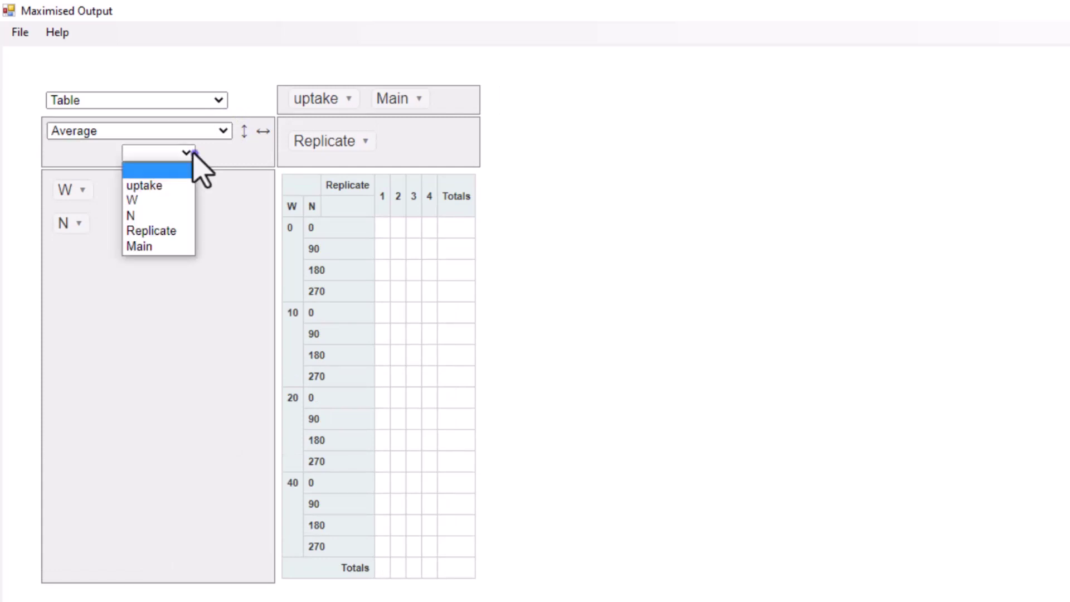
pyautogui.click(175, 186)
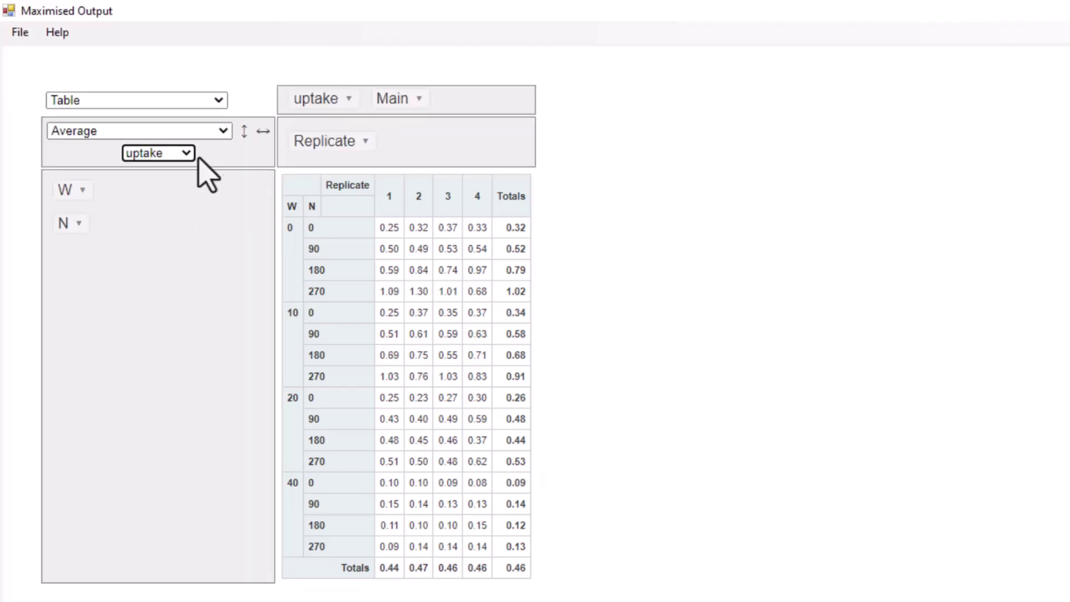
pyautogui.click(220, 100)
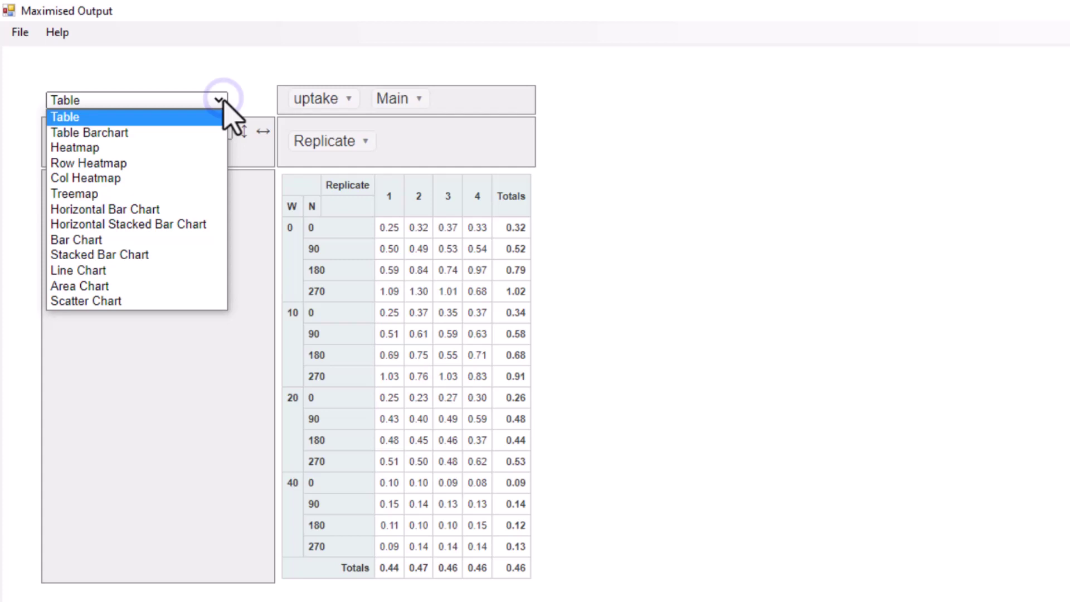
pyautogui.click(199, 148)
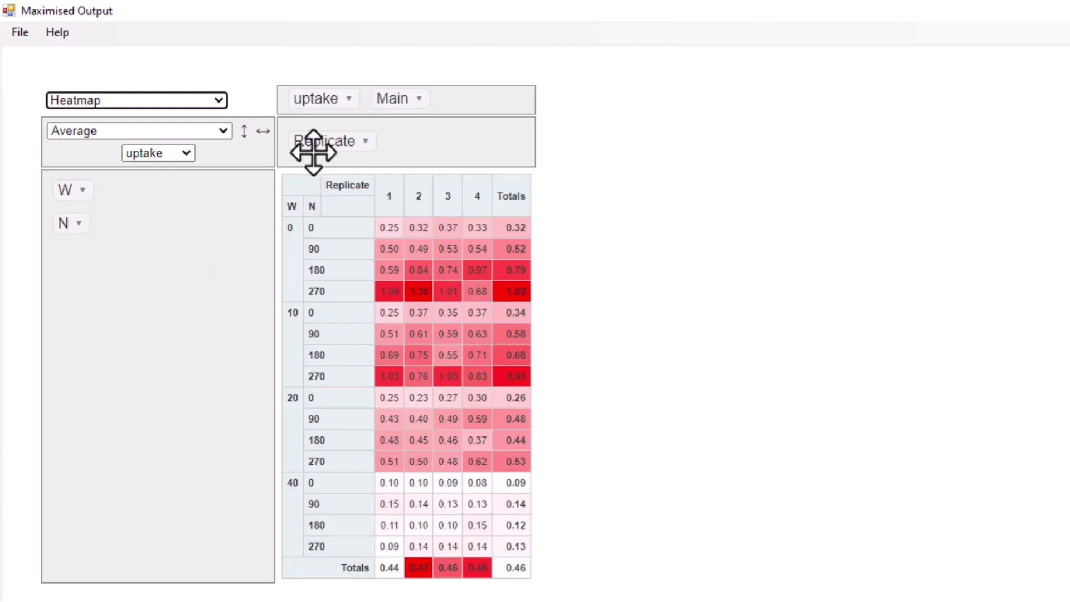
# - Remove Replicate from the heatmap layout and move N from the rows to the columns
pyautogui.moveTo(311, 146); pyautogui.dragTo(445, 102)
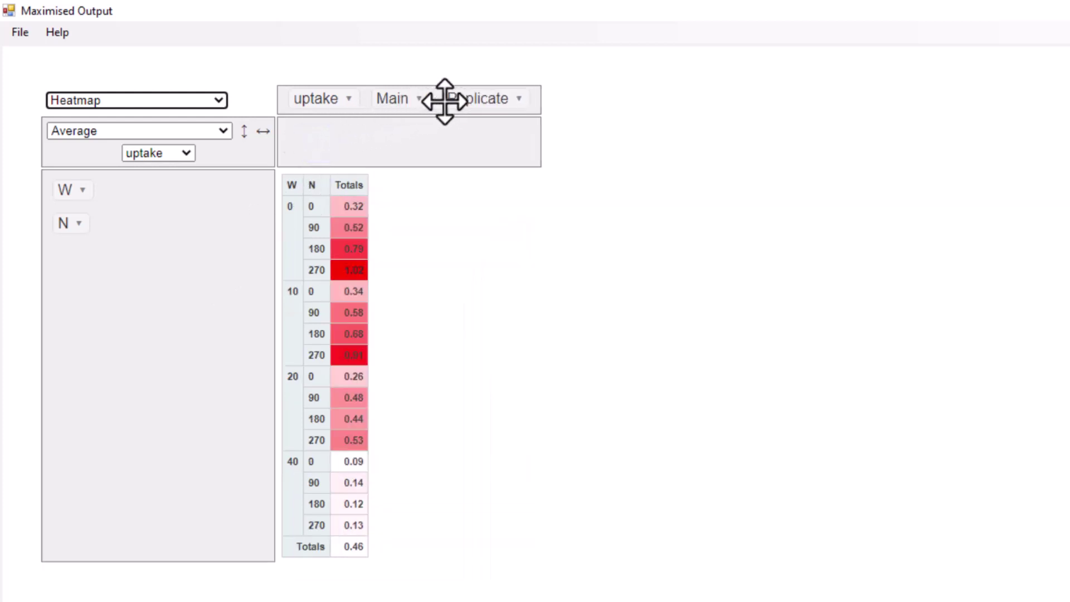
pyautogui.moveTo(64, 223); pyautogui.dragTo(291, 144)
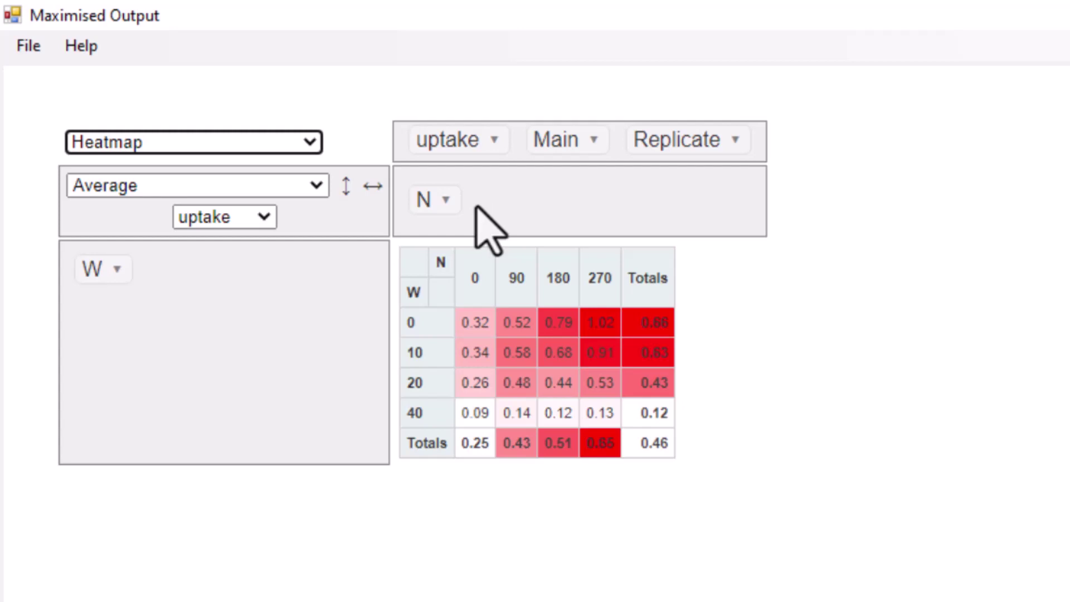
# - Display the average uptake by N and W as a Line Chart, and switch it to a Bar Chart
pyautogui.click(310, 143)
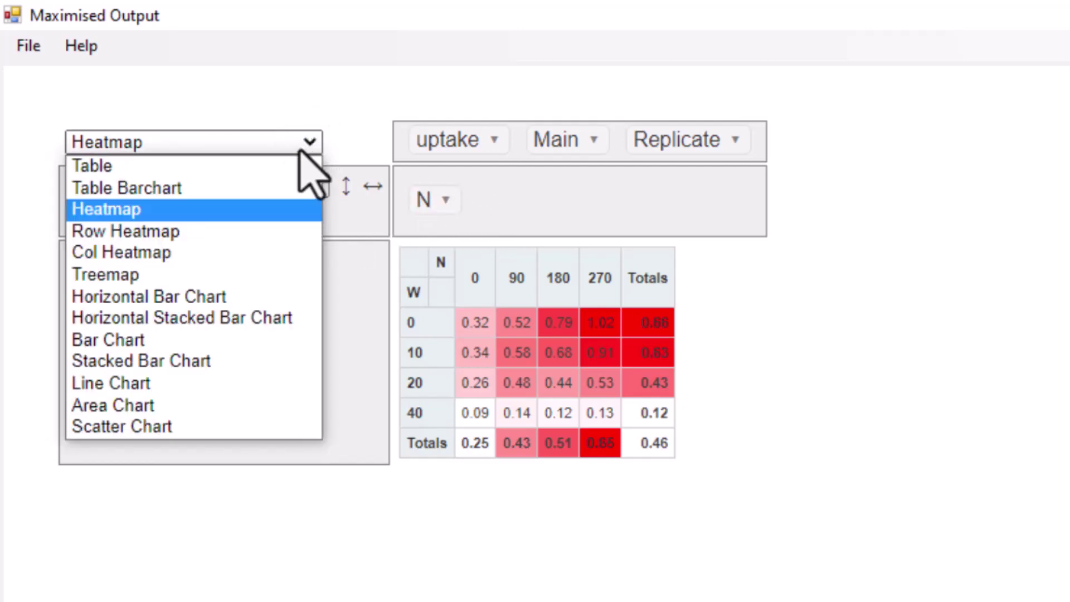
pyautogui.click(245, 381)
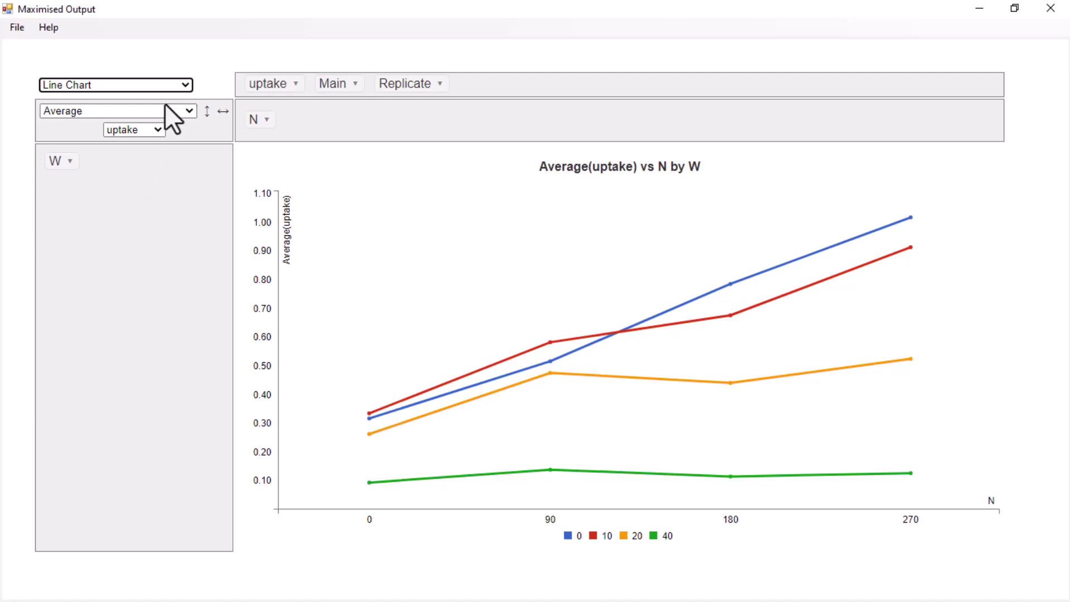
pyautogui.click(186, 83)
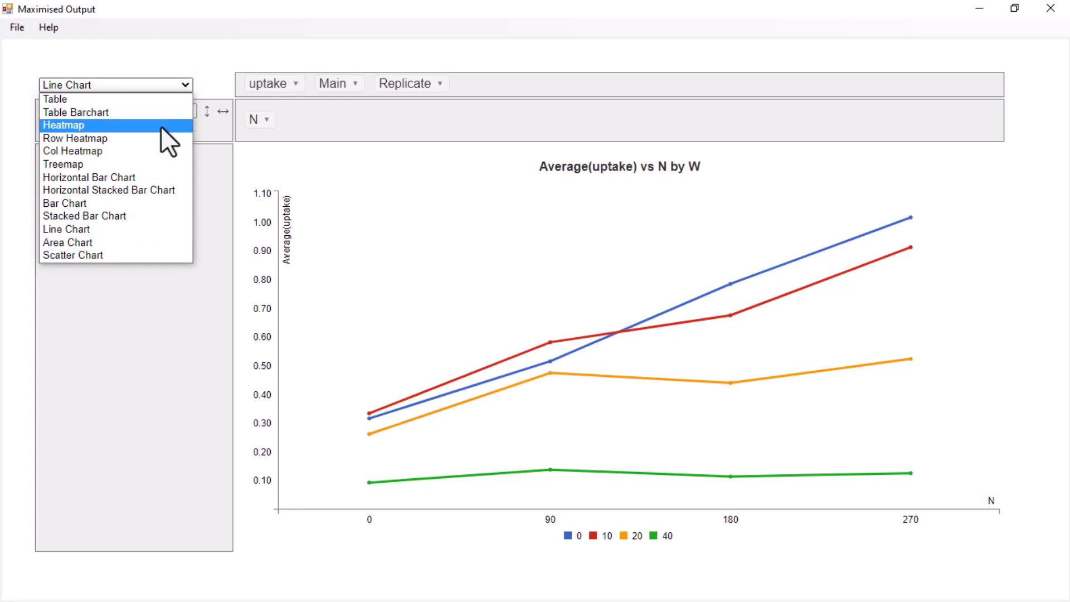
pyautogui.click(128, 201)
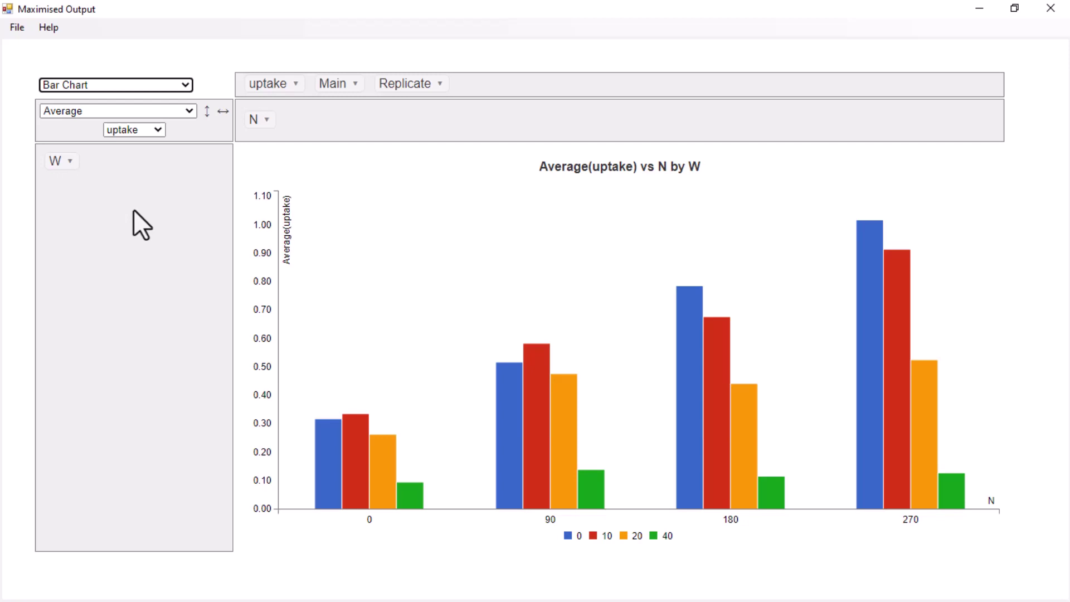
# - Change the display to a Horizontal Bar Chart and swap the factors so N is in the rows and W in the columns
pyautogui.click(186, 85)
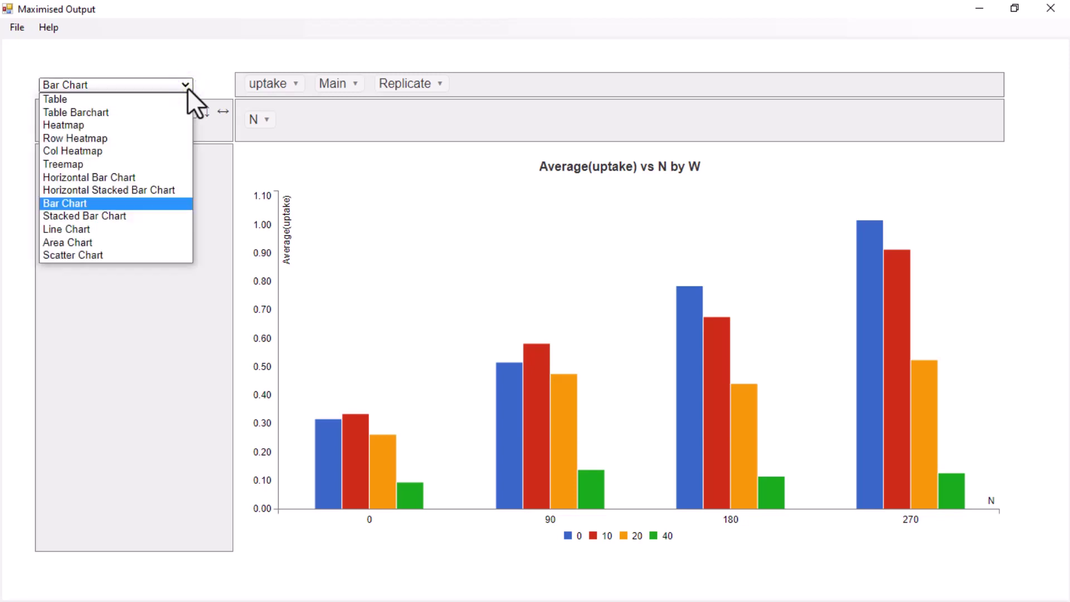
pyautogui.click(131, 177)
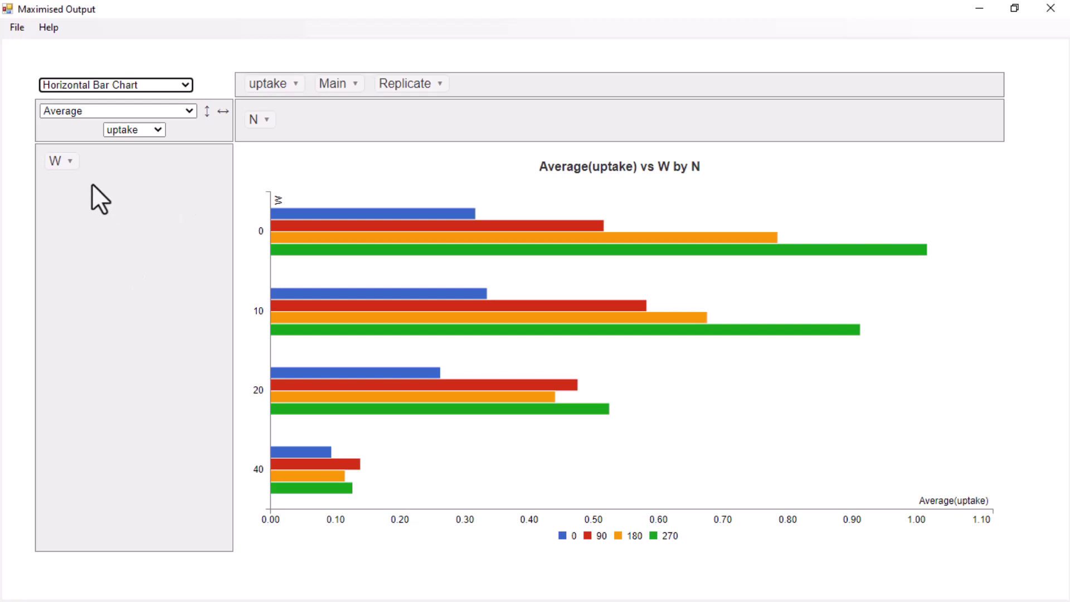
pyautogui.moveTo(58, 158)
pyautogui.mouseDown()
pyautogui.moveTo(288, 117)
pyautogui.moveTo(189, 148)
pyautogui.moveTo(58, 160)
pyautogui.mouseUp()
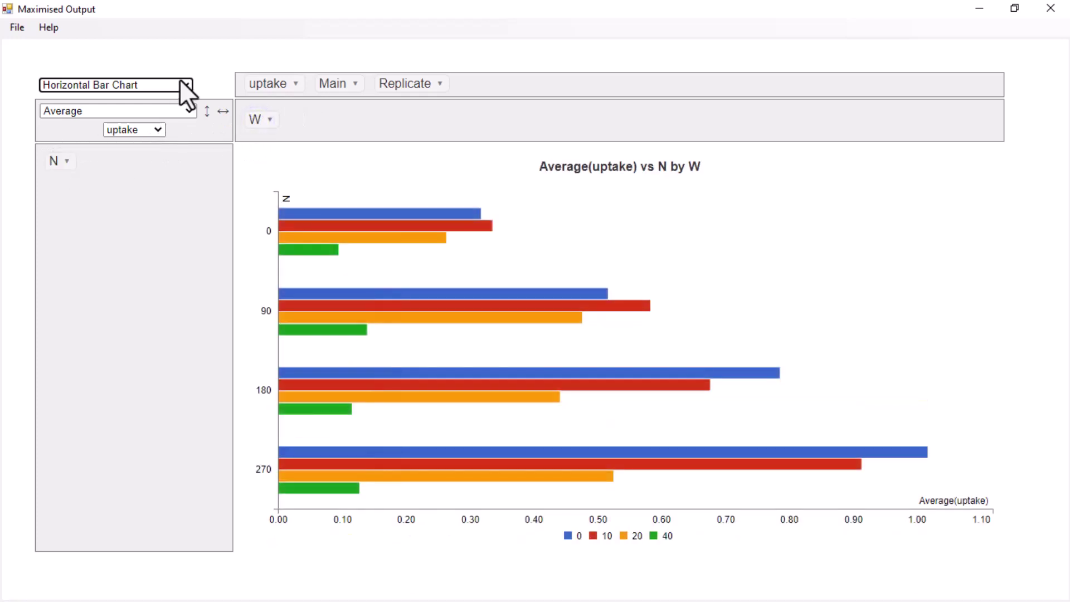
# - Display the swapped layout as a Bar Chart and close the maximised output
pyautogui.click(184, 85)
pyautogui.click(129, 198)
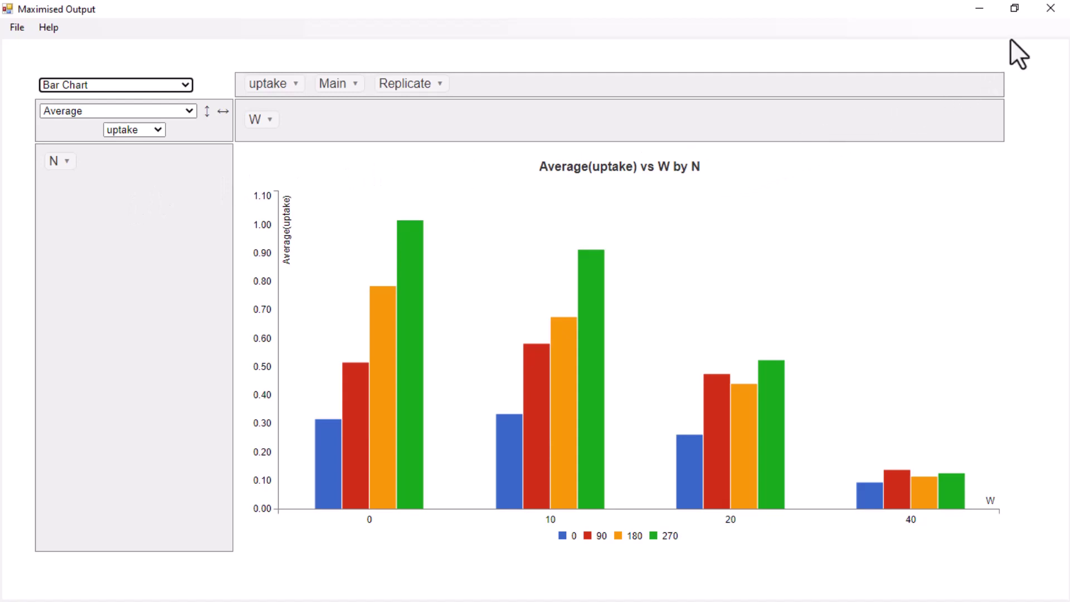
pyautogui.click(1047, 16)
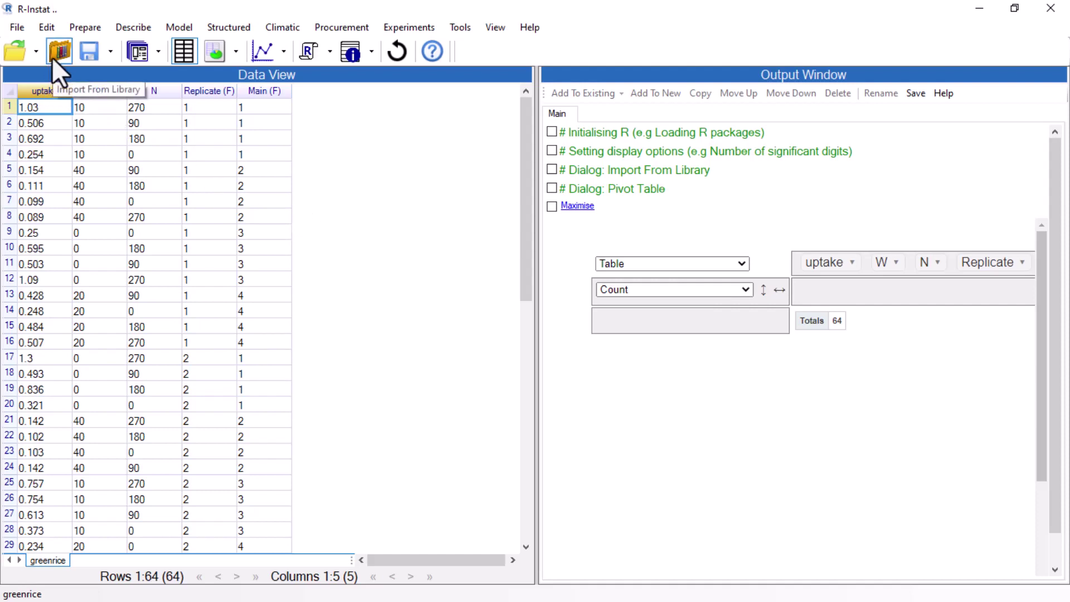
# - Import the Household data sheet of the Omani workbook from the Instat collection's Research Methods for Agroecology folder
pyautogui.click(14, 25)
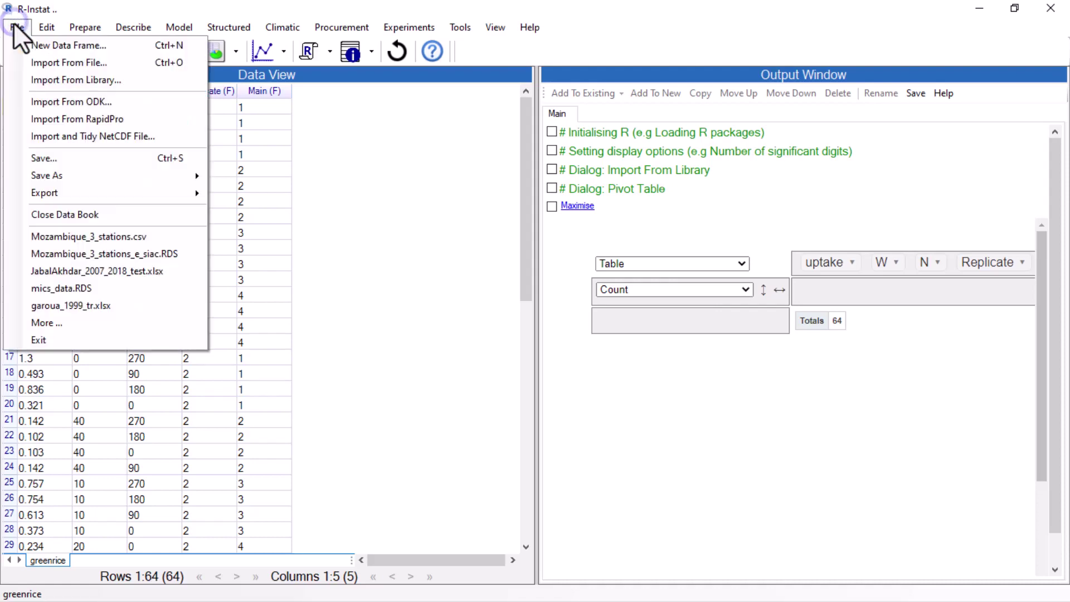
pyautogui.click(27, 79)
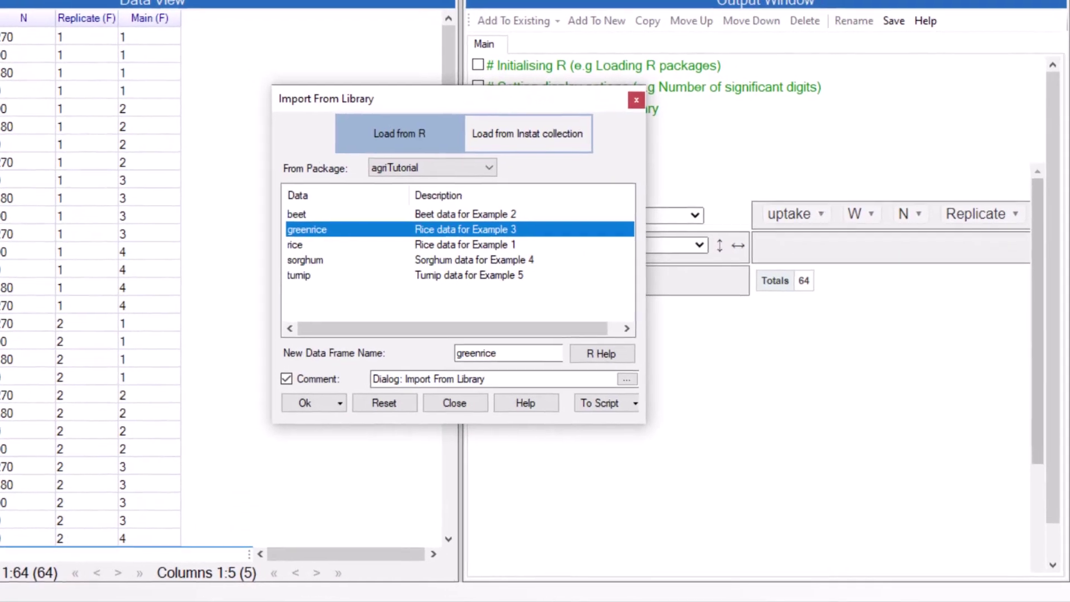
pyautogui.click(597, 199)
pyautogui.click(438, 166)
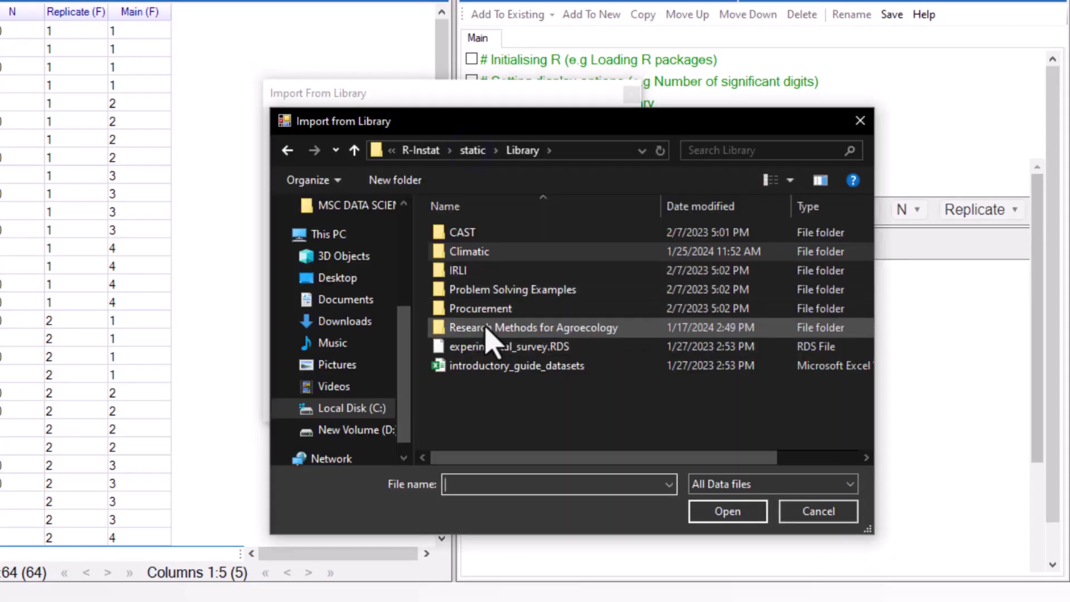
pyautogui.doubleClick(489, 335)
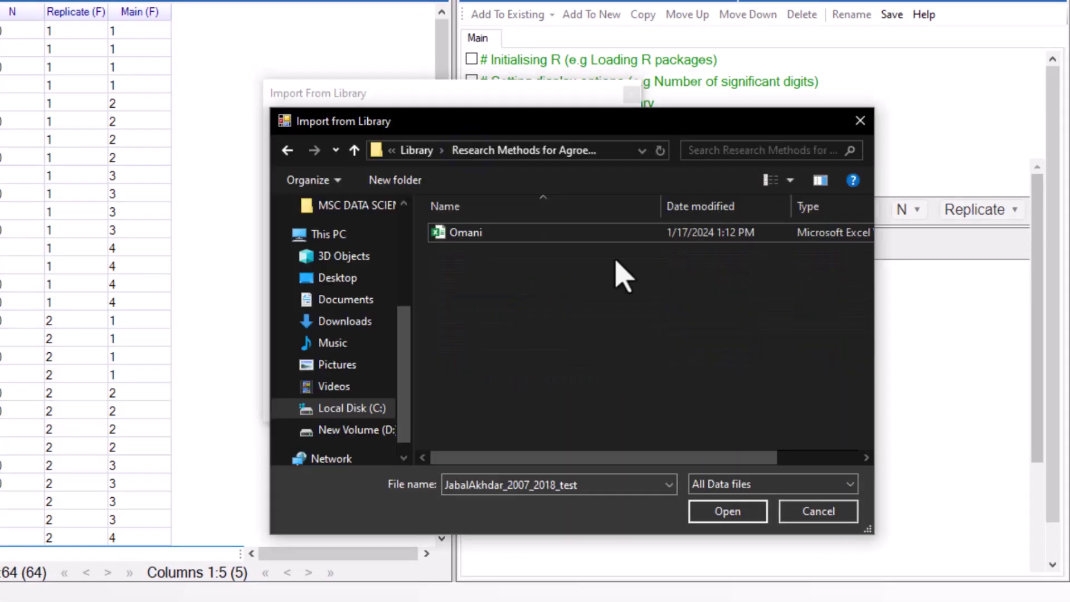
pyautogui.click(610, 233)
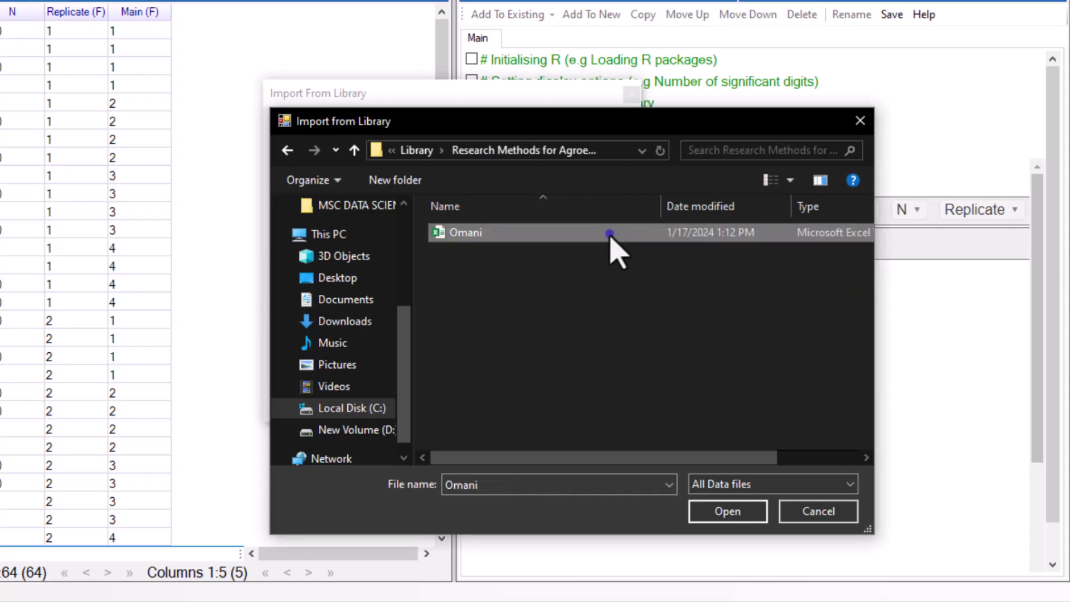
pyautogui.click(719, 513)
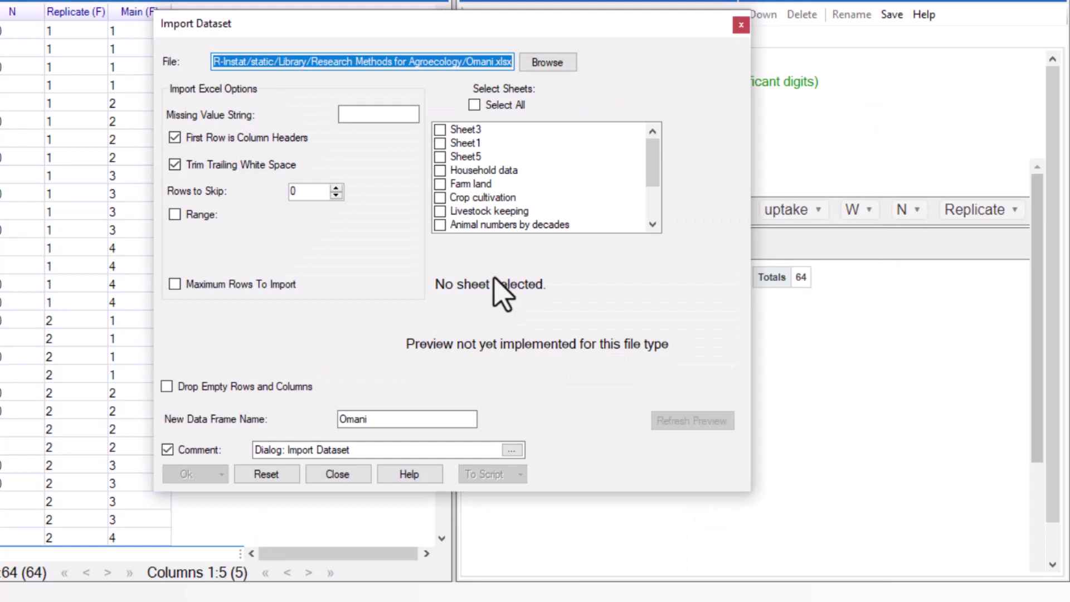
pyautogui.click(440, 170)
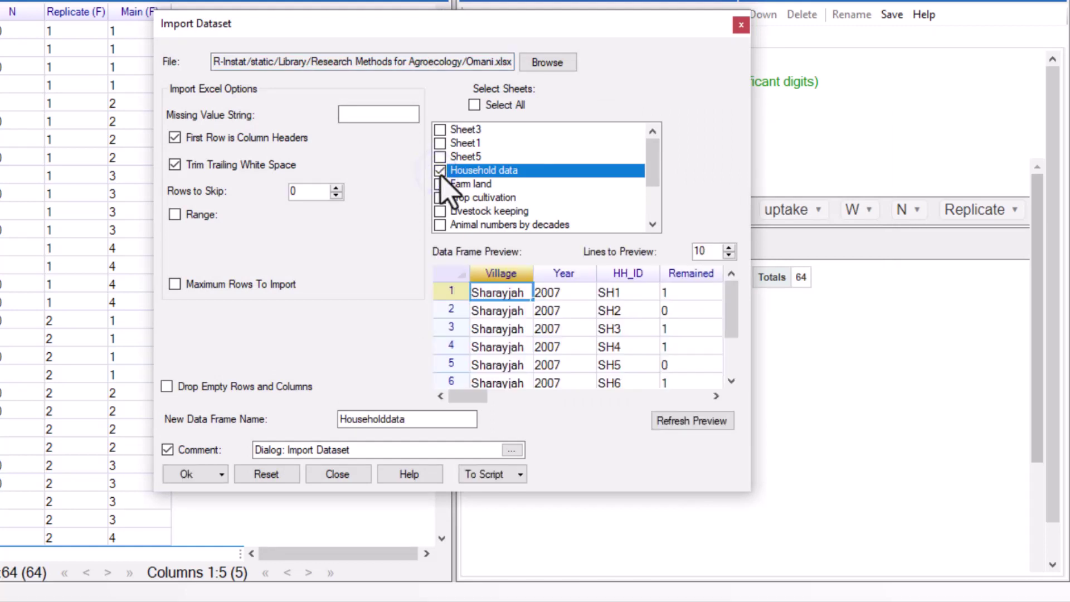
pyautogui.click(175, 479)
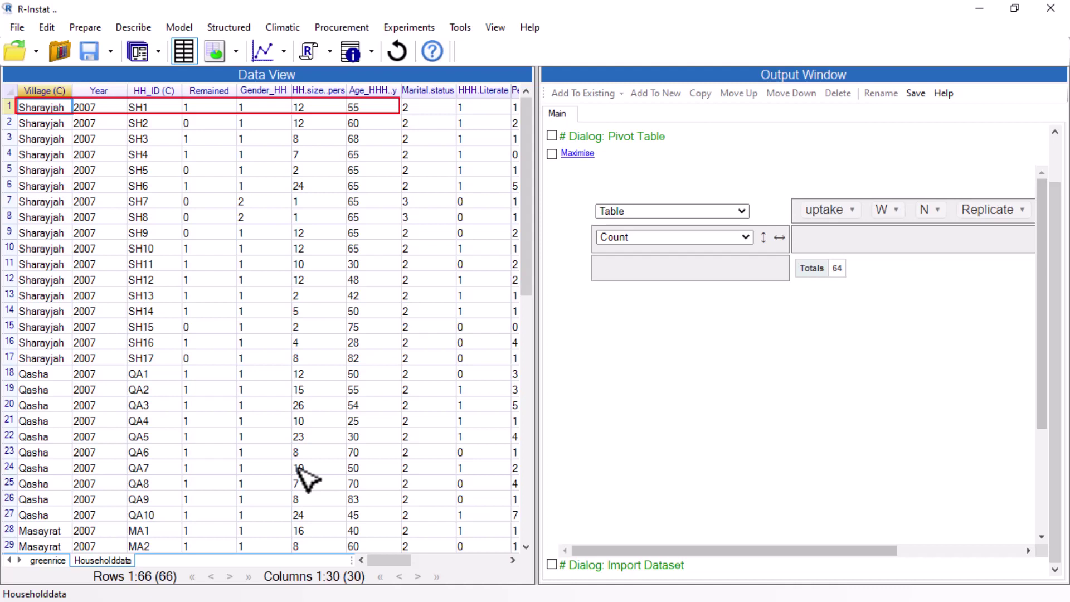
# - Start a fresh pivot table on the Householddata data frame with Village and HH_ID as the initial row factors
pyautogui.click(87, 27)
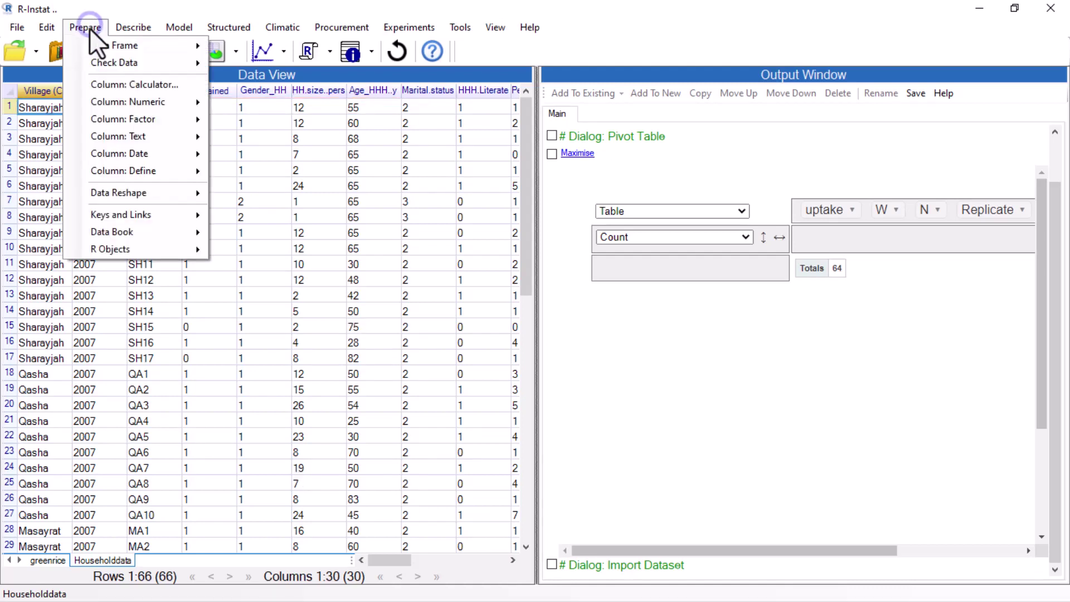
pyautogui.moveTo(159, 63)
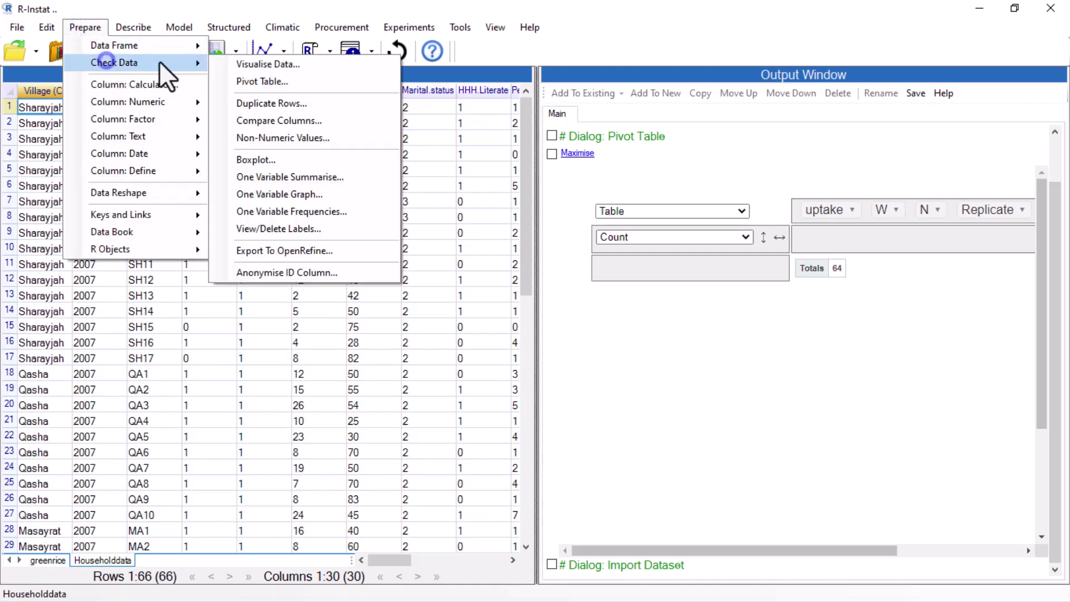
pyautogui.click(243, 87)
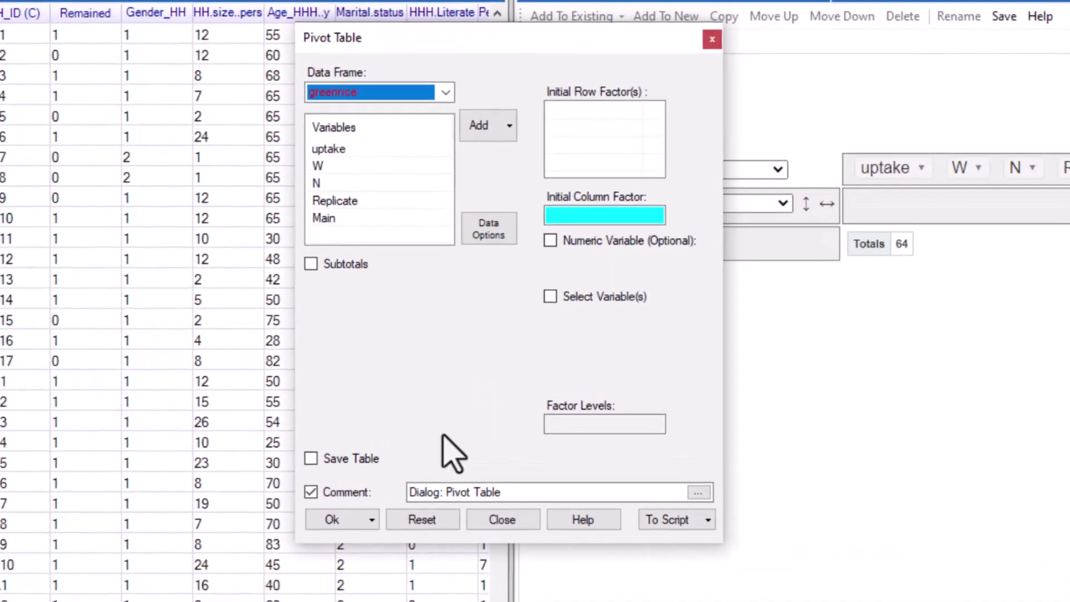
pyautogui.click(435, 520)
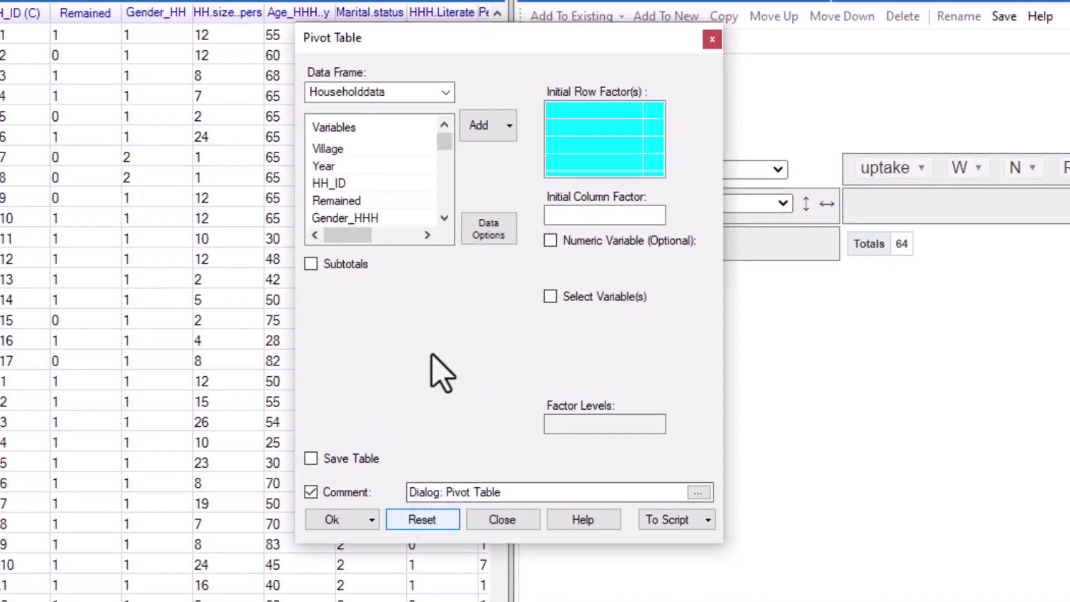
pyautogui.click(333, 148)
pyautogui.click(464, 134)
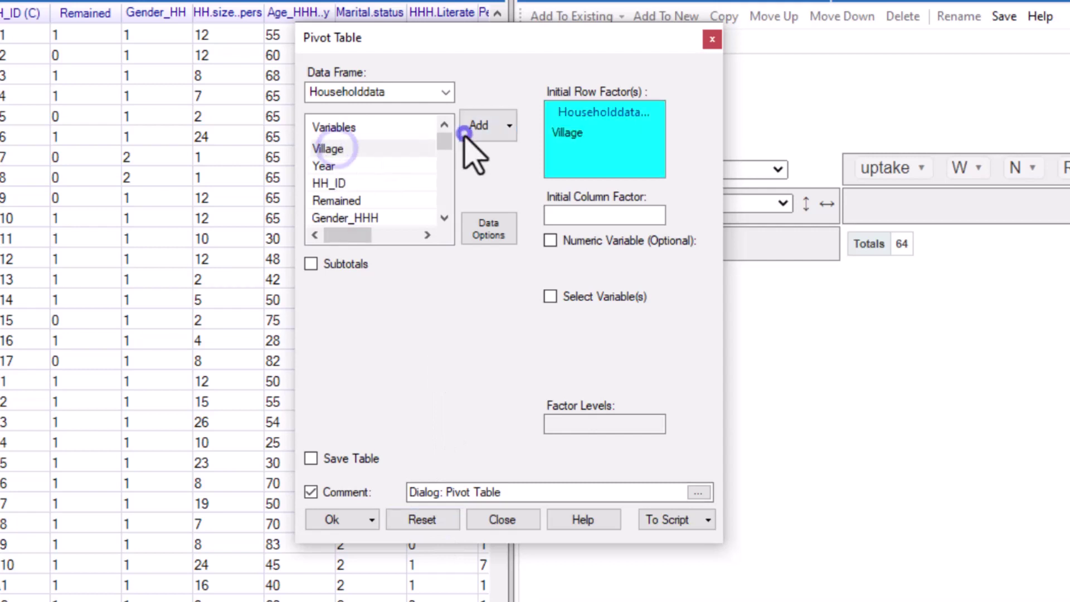
pyautogui.click(344, 182)
pyautogui.click(498, 131)
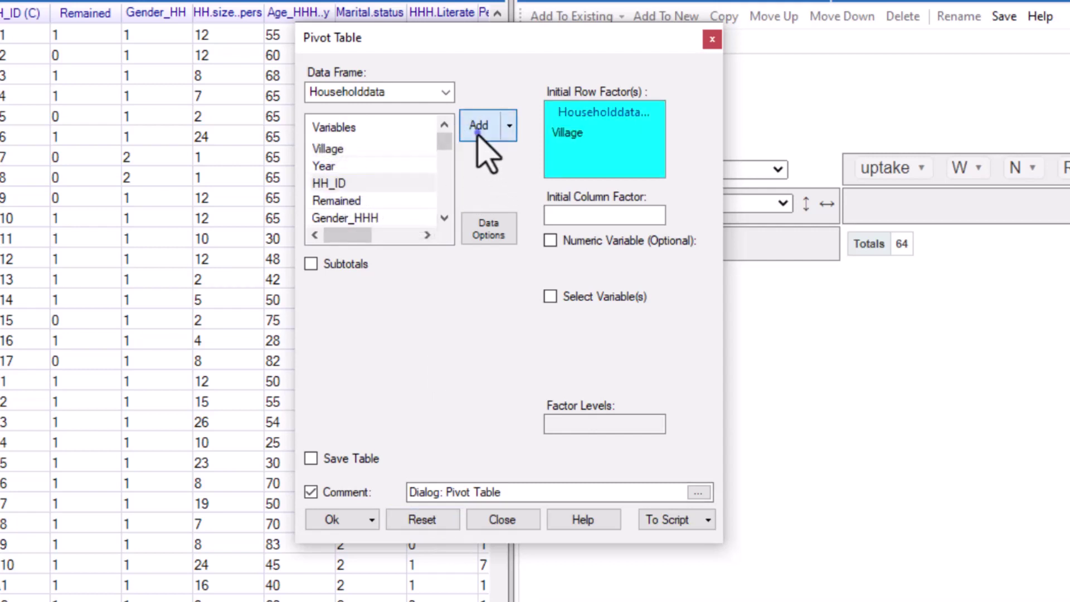
# - Set Year as the initial column factor of the pivot table
pyautogui.click(555, 215)
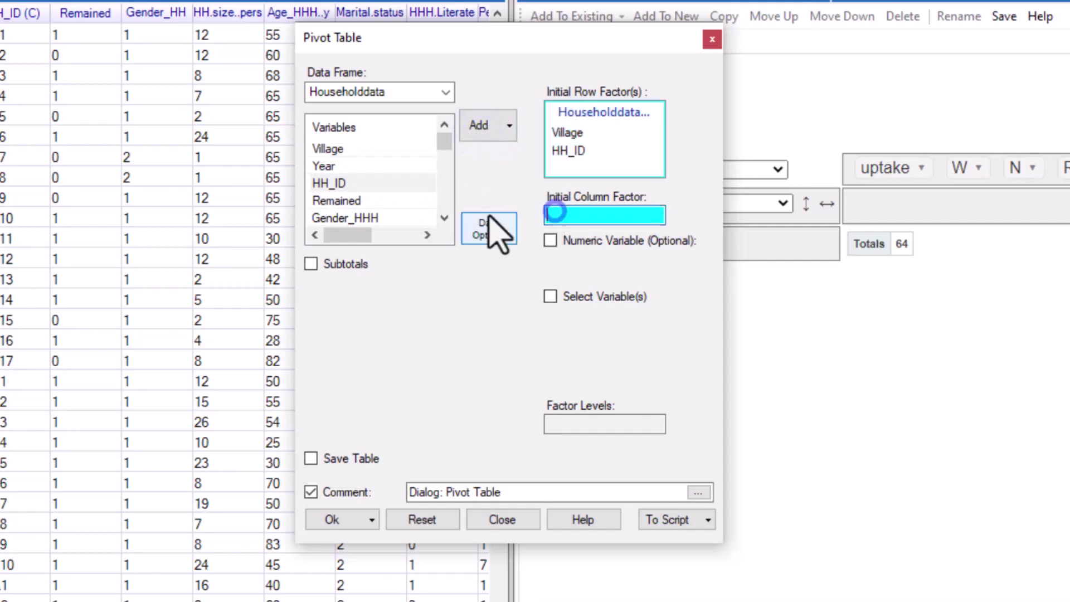
pyautogui.click(343, 166)
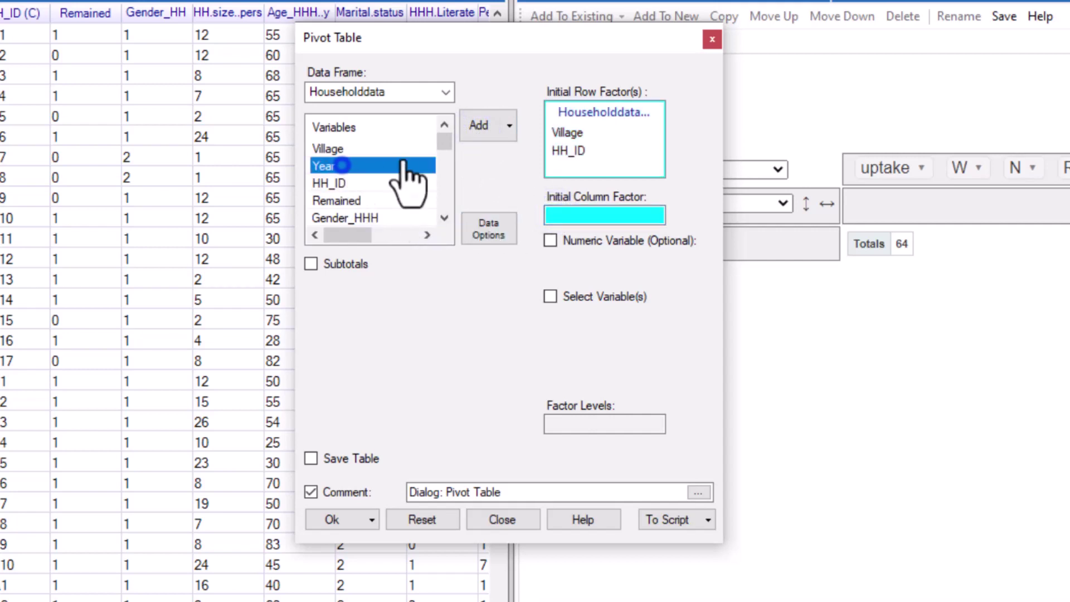
pyautogui.click(471, 128)
# - Select Remained, Gender_HHH, HH.size..persons..n. and Age_HHH..years. as the additional variables and generate the pivot table
pyautogui.click(550, 297)
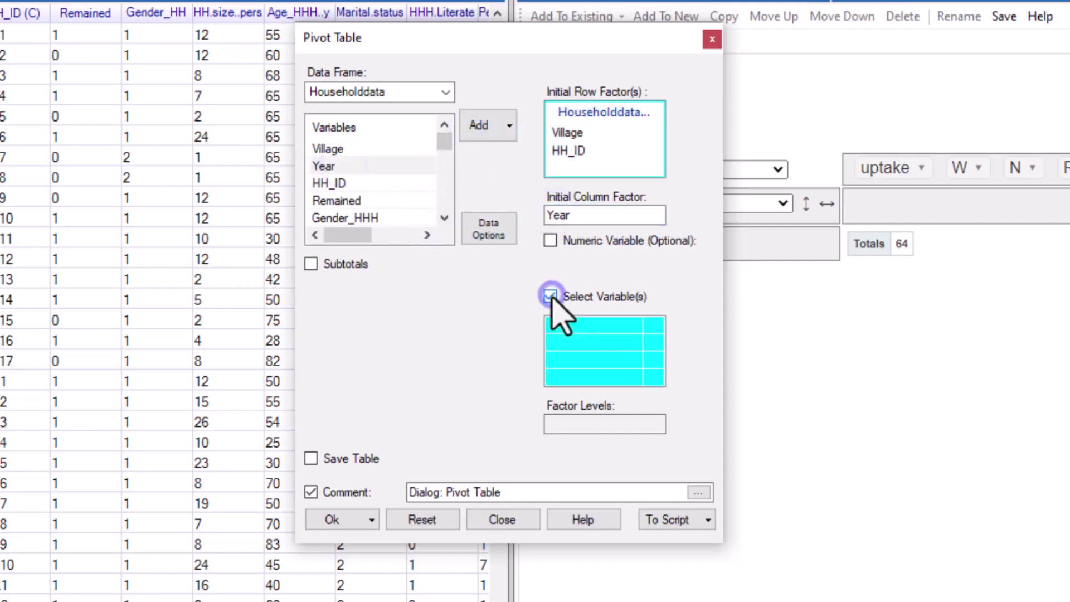
pyautogui.click(366, 202)
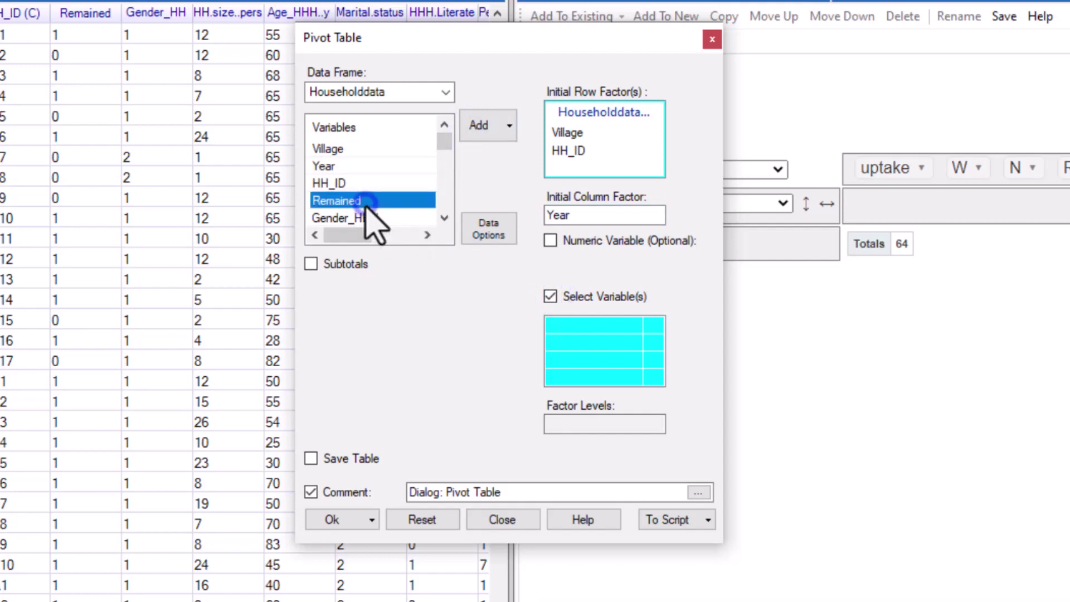
pyautogui.keyDown('ctrl'); pyautogui.click(365, 219); pyautogui.keyUp('ctrl')
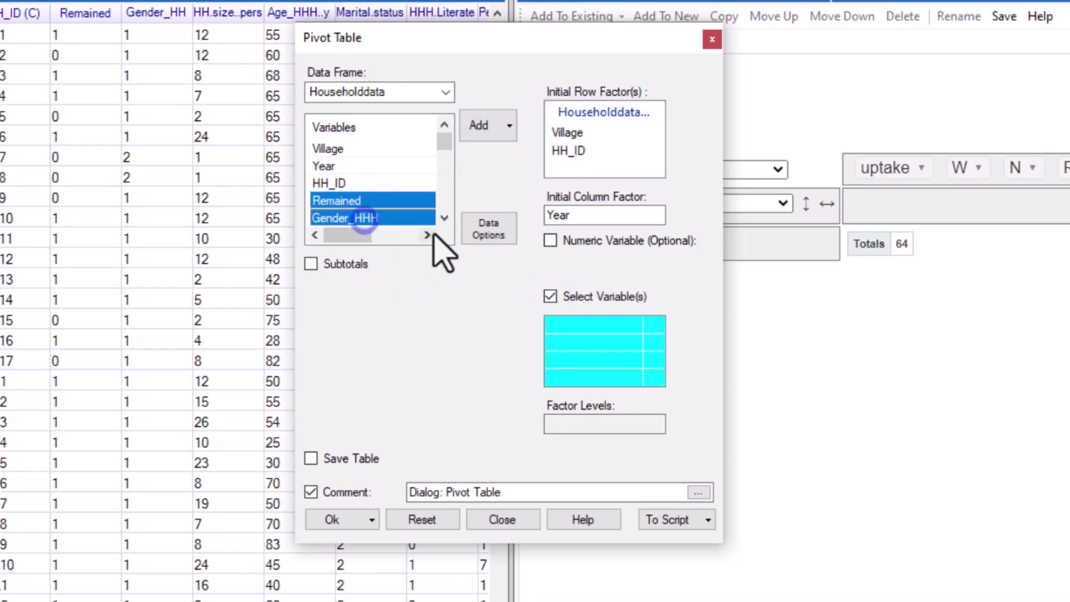
pyautogui.click(445, 218)
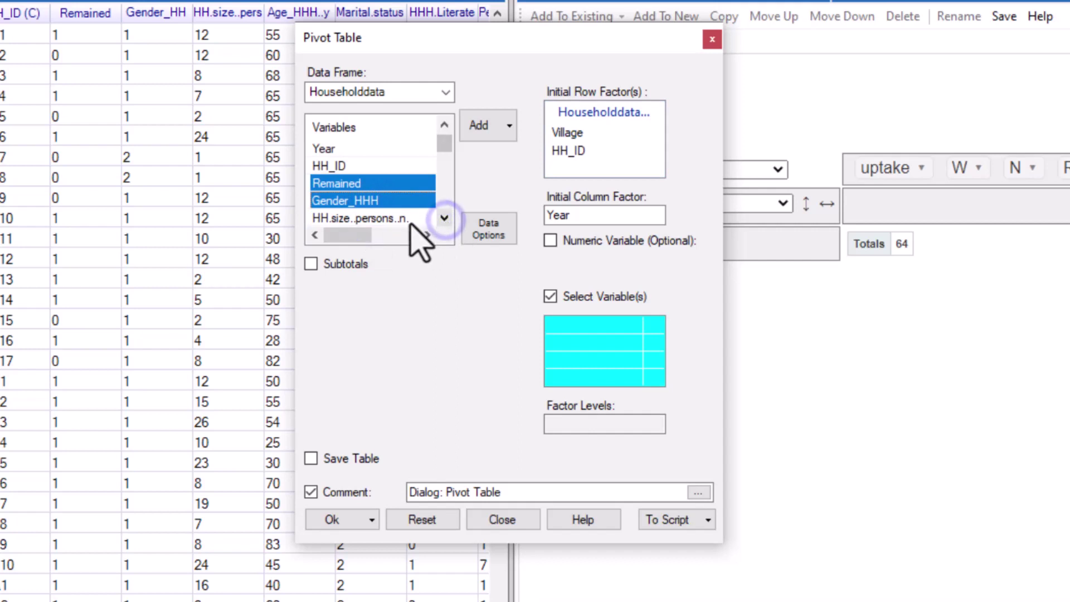
pyautogui.keyDown('ctrl'); pyautogui.click(412, 218); pyautogui.keyUp('ctrl')
pyautogui.click(444, 218)
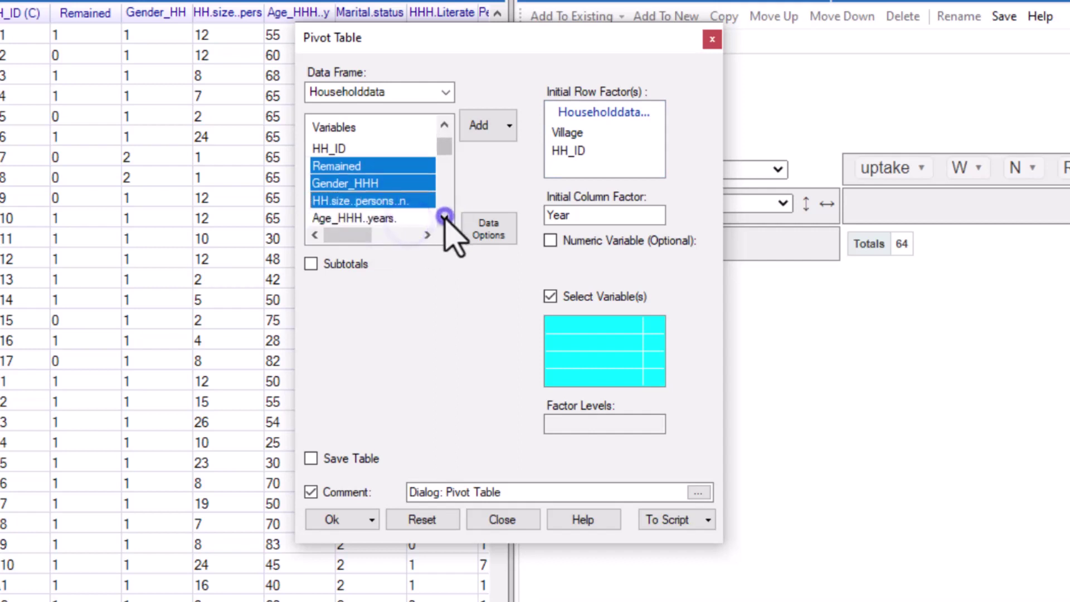
pyautogui.keyDown('ctrl'); pyautogui.click(414, 218); pyautogui.keyUp('ctrl')
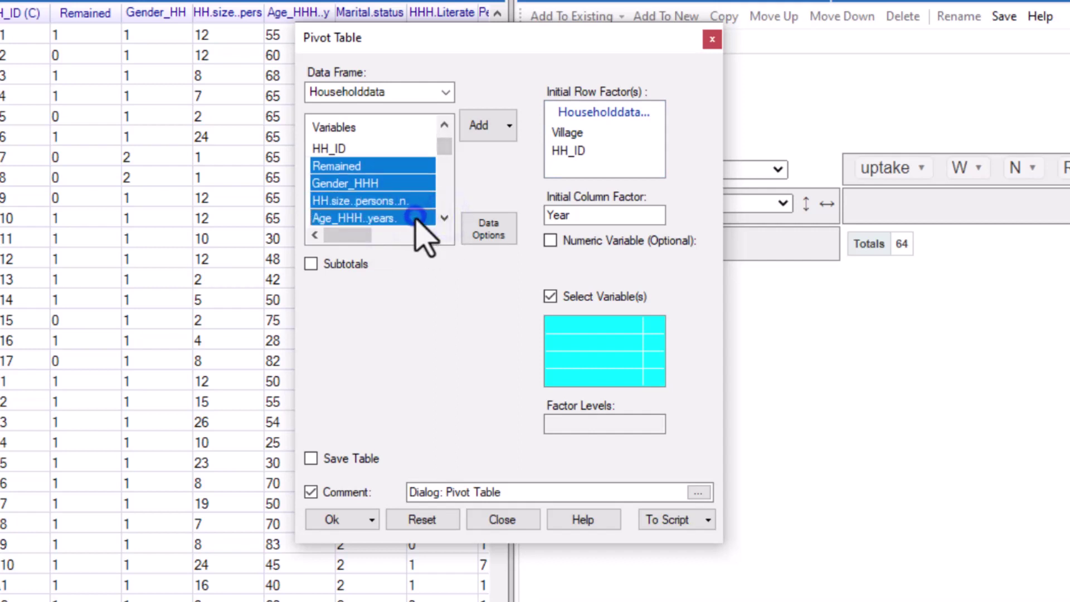
pyautogui.click(481, 136)
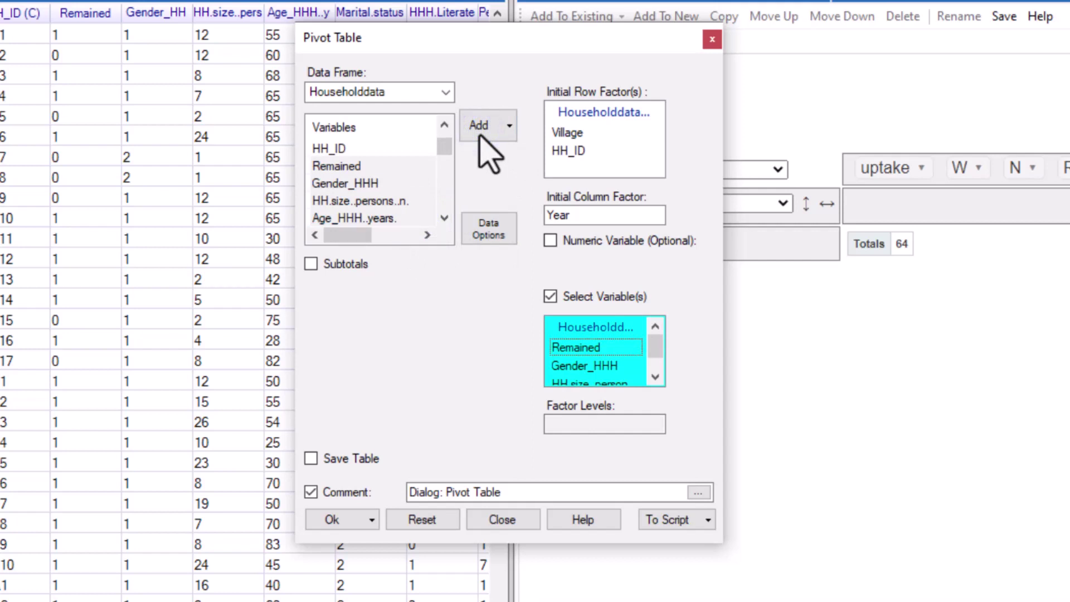
pyautogui.click(346, 523)
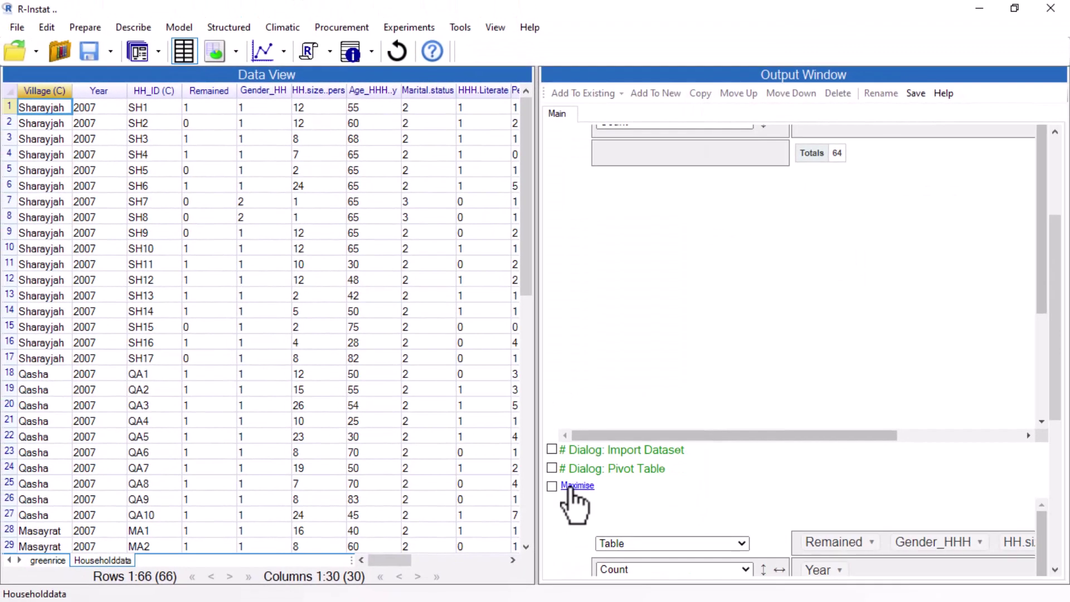
# - Maximise the new household pivot table and look through its counts by village, household and year
pyautogui.click(574, 486)
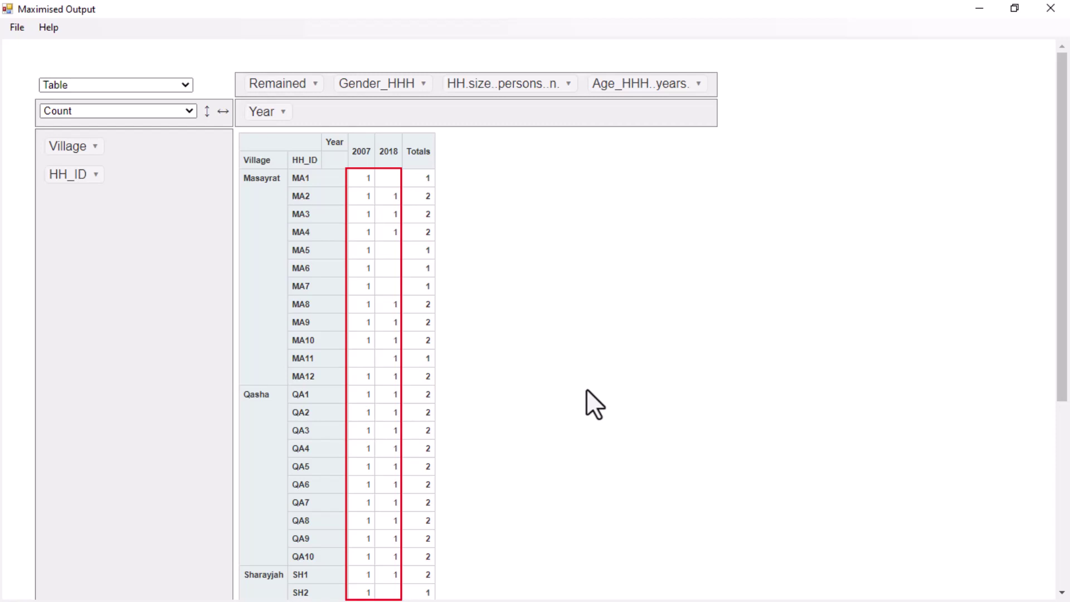
pyautogui.scroll(-5, 587, 389)
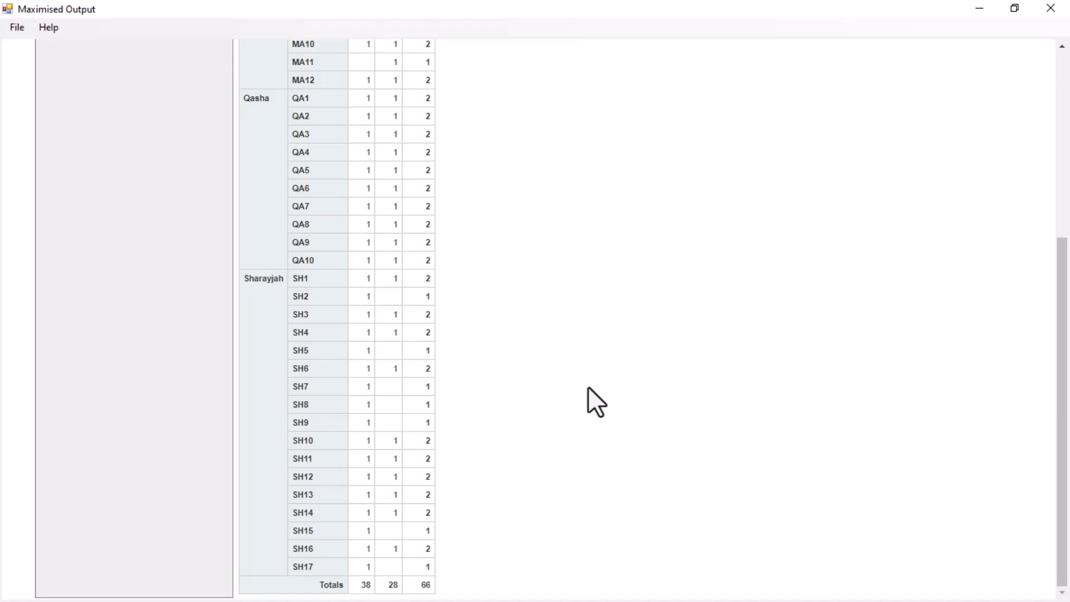
pyautogui.scroll(5, 588, 386)
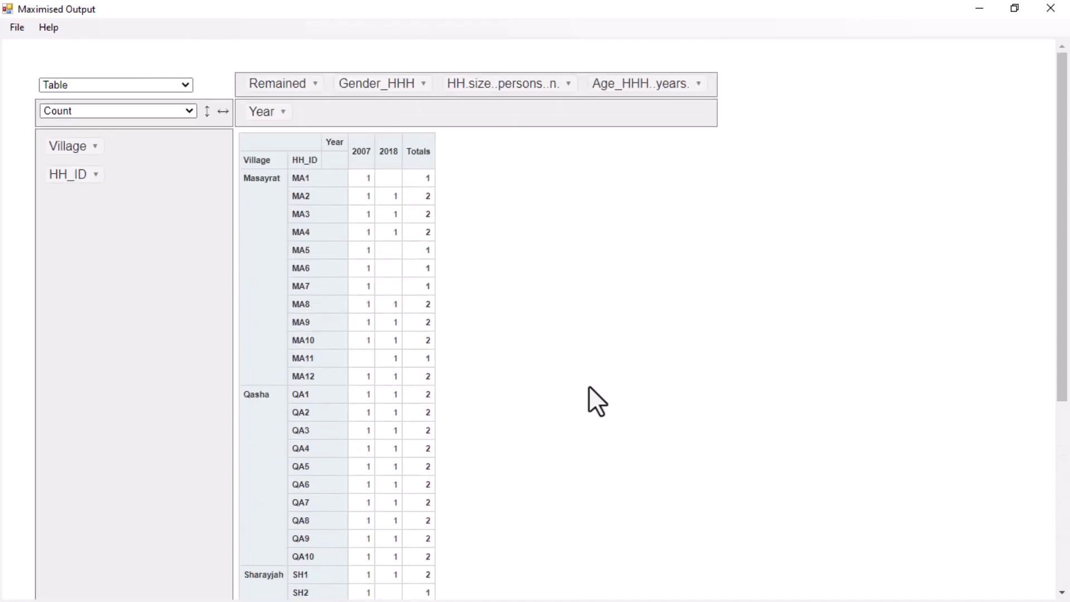
# - Summarise the pivot table by the Average of HH.size..persons..n
pyautogui.click(186, 112)
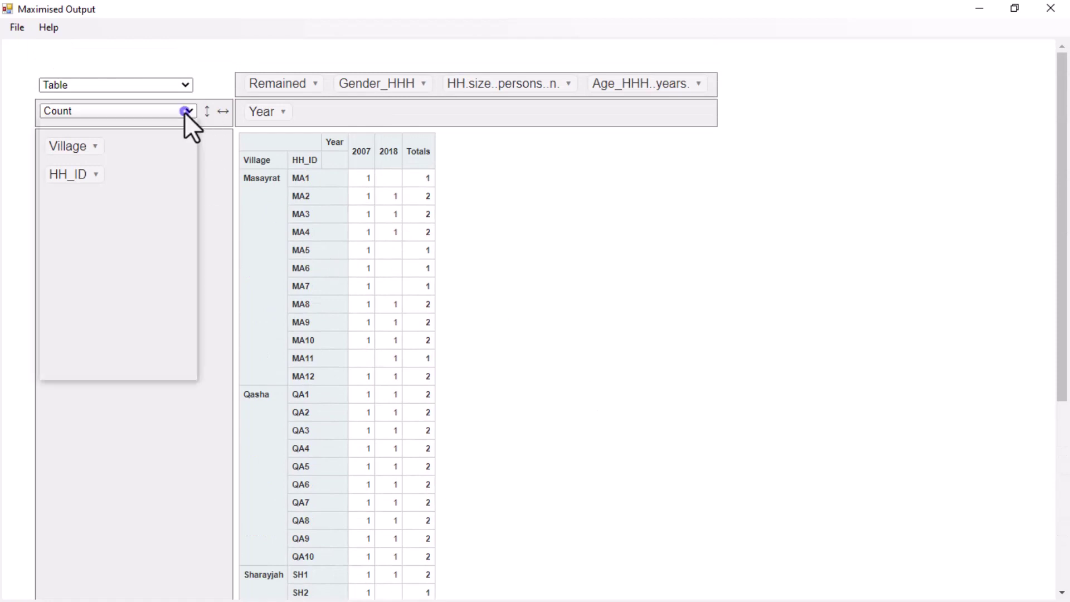
pyautogui.click(132, 190)
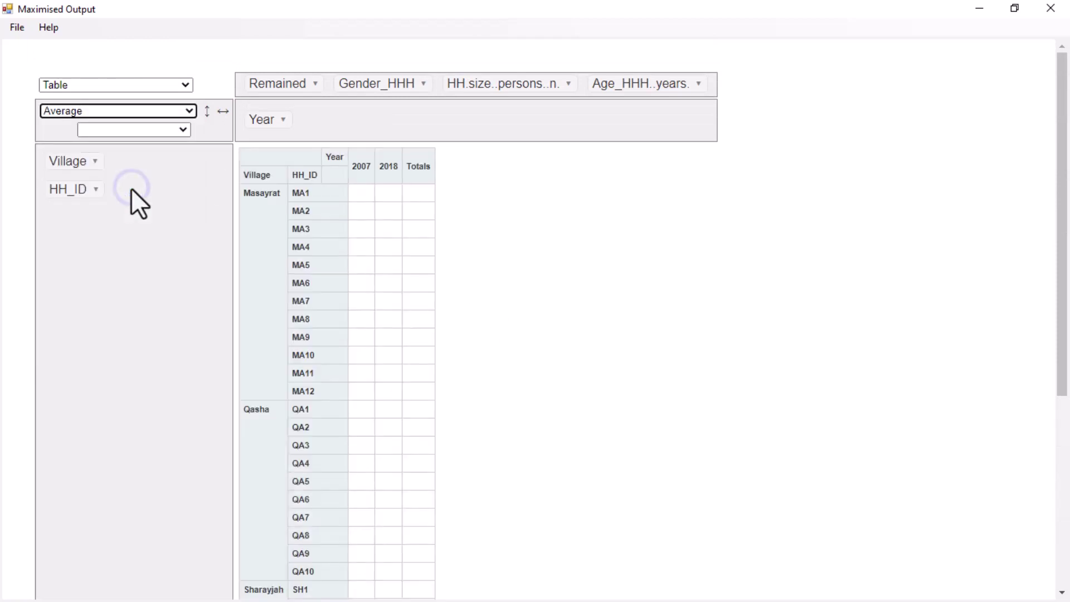
pyautogui.click(178, 129)
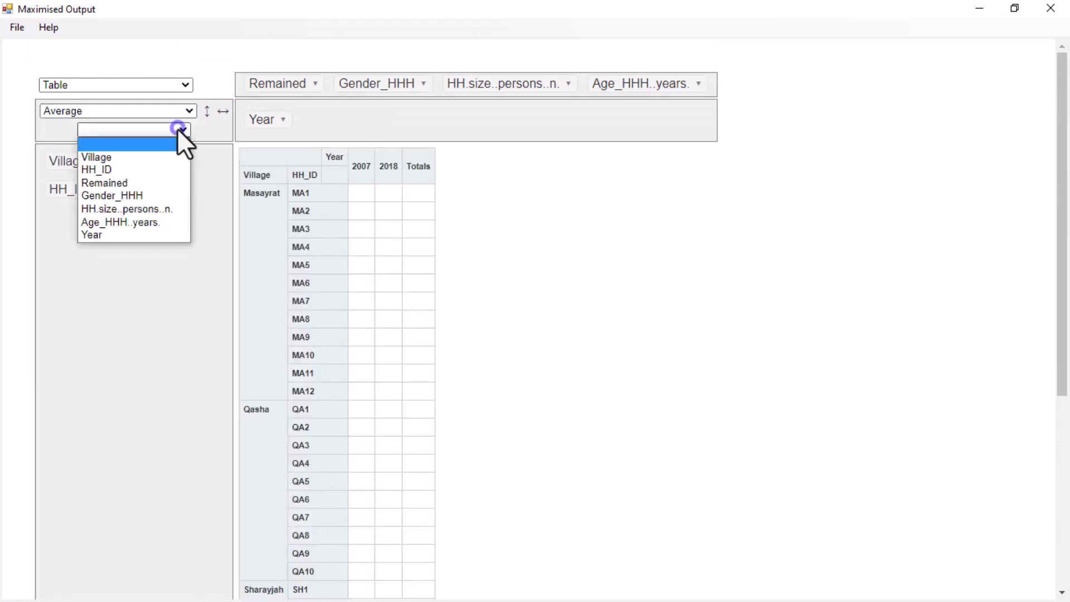
pyautogui.click(155, 211)
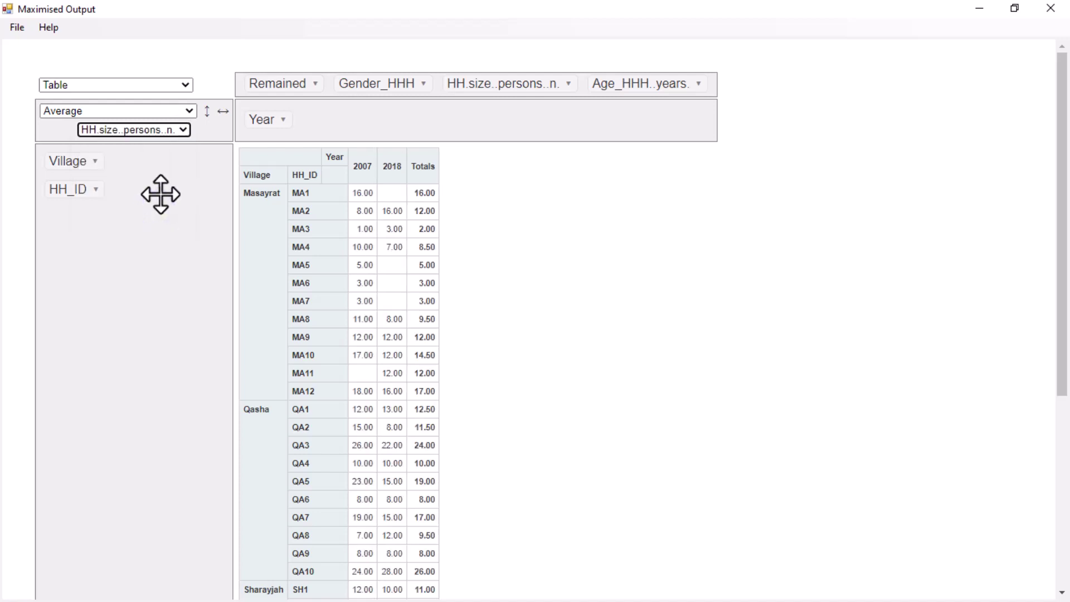
# - Display the average household sizes as a Heatmap and look through the households of all villages
pyautogui.click(184, 86)
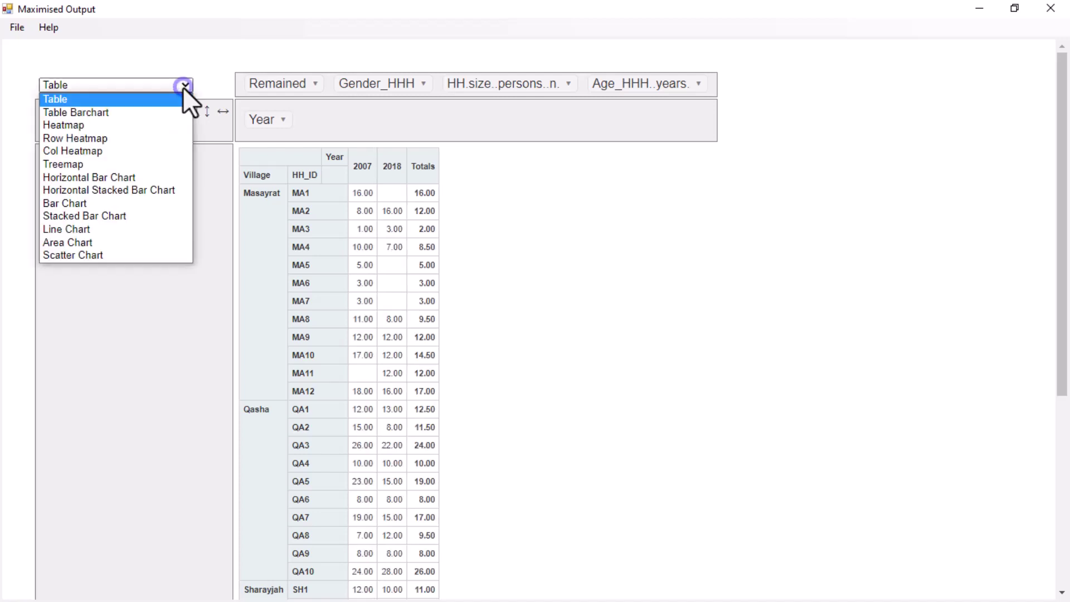
pyautogui.click(172, 125)
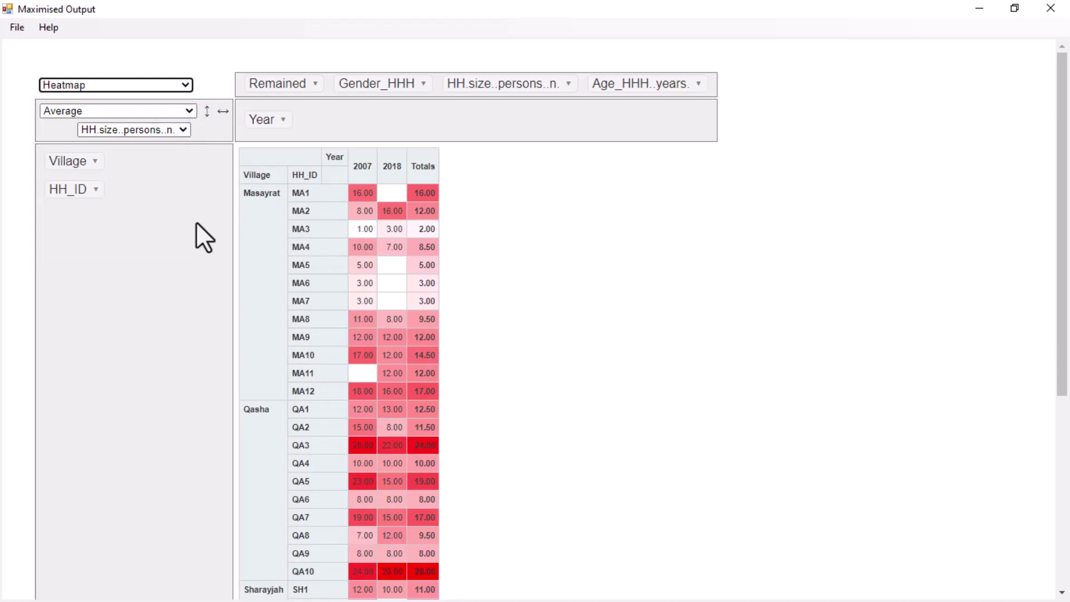
pyautogui.scroll(-3, 502, 292)
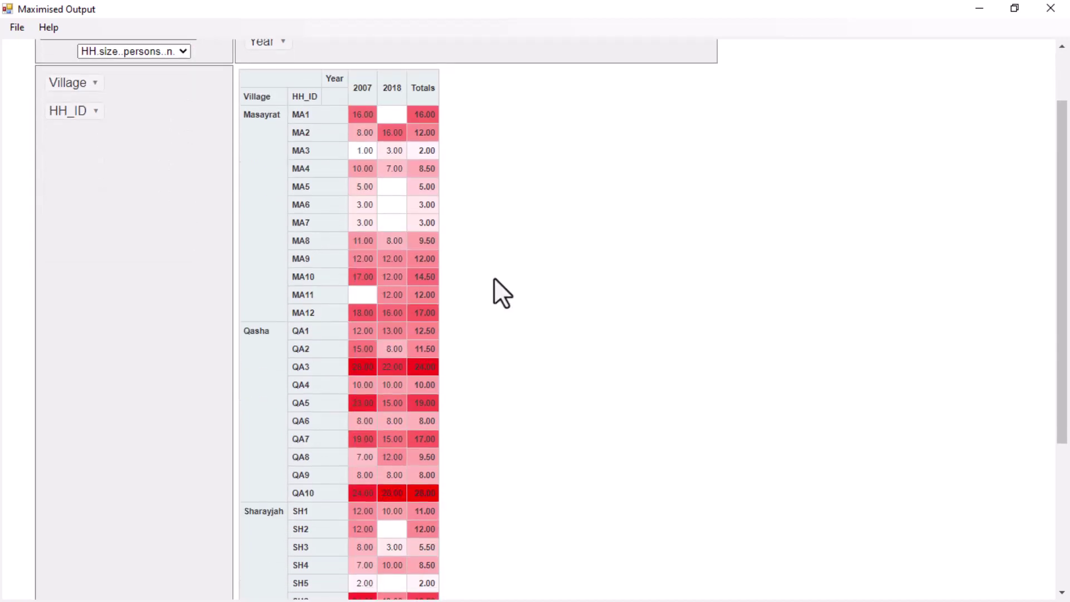
pyautogui.scroll(-3, 494, 280)
pyautogui.scroll(-3, 500, 291)
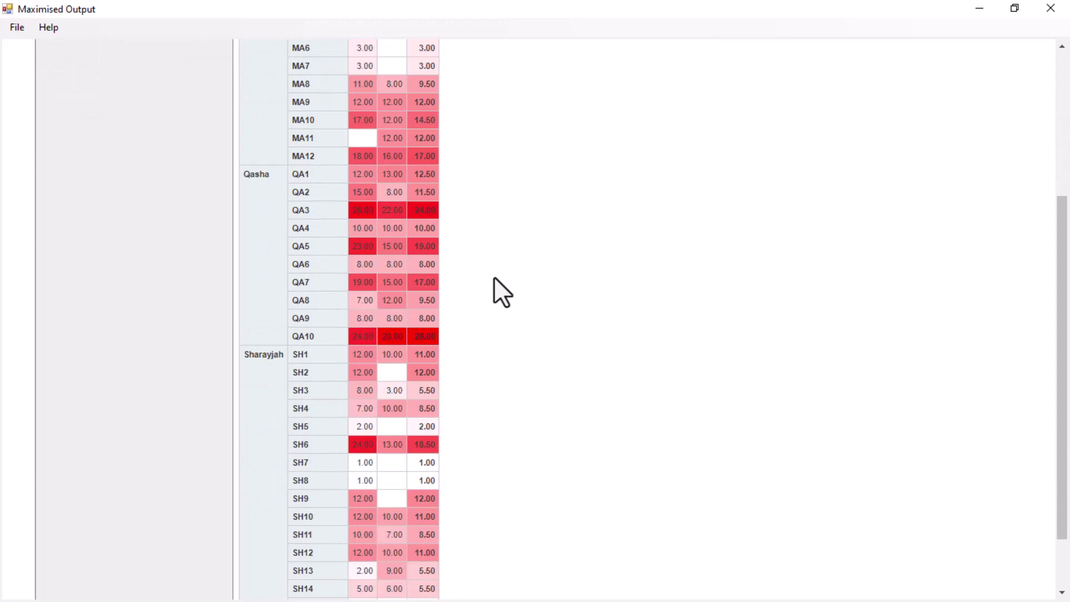
# - Examine the household size heatmap, comparing the 2007 and 2018 averages of the households in Masayrat, Qasha and Sharayjah
pyautogui.scroll(-3, 494, 279)
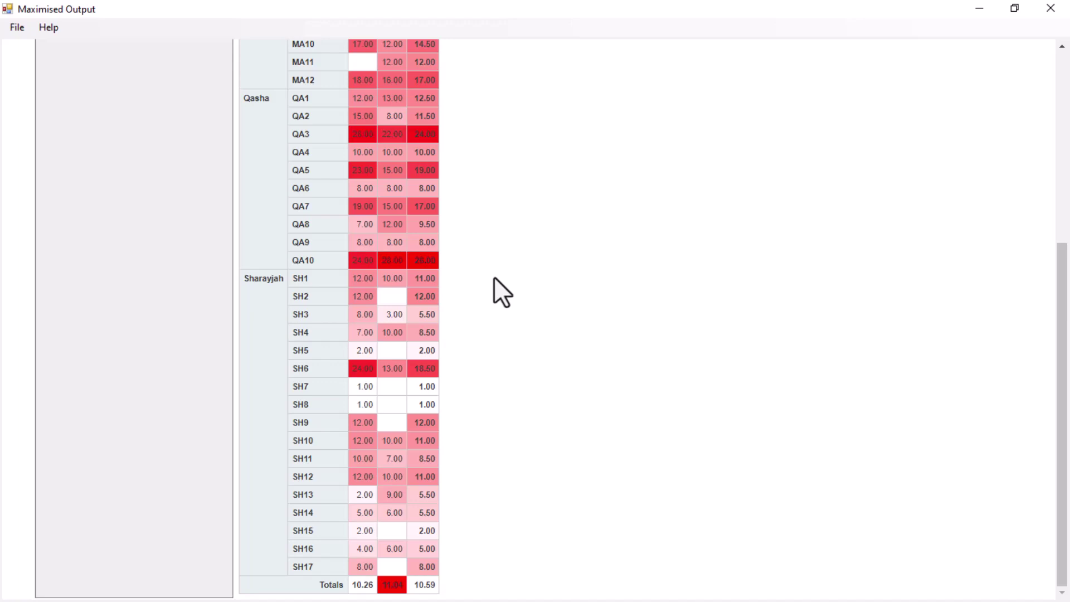
pyautogui.scroll(5, 494, 277)
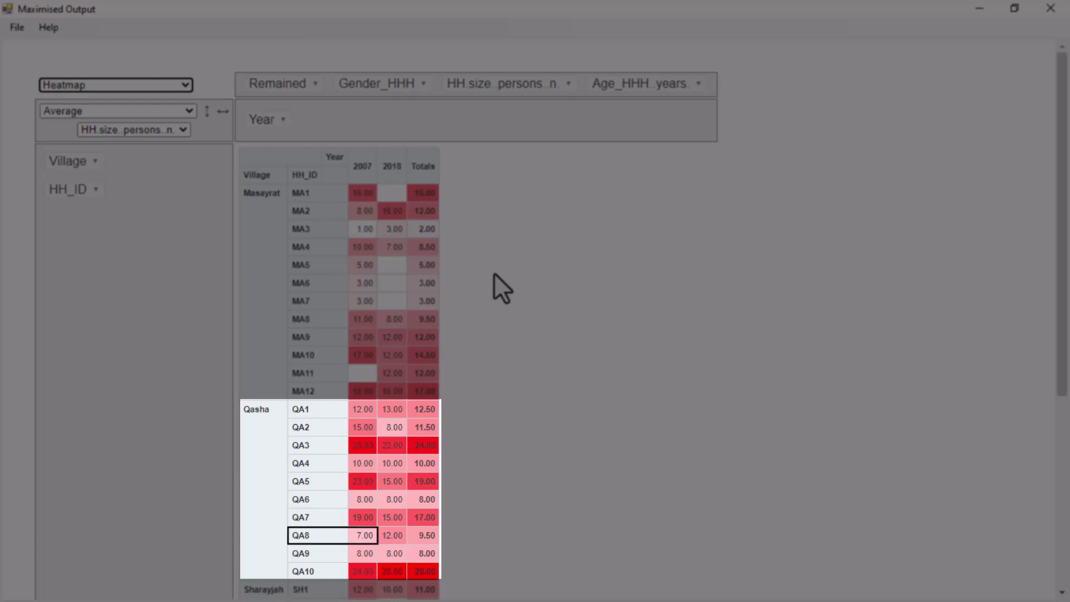
pyautogui.scroll(-5, 494, 273)
pyautogui.scroll(-1, 493, 274)
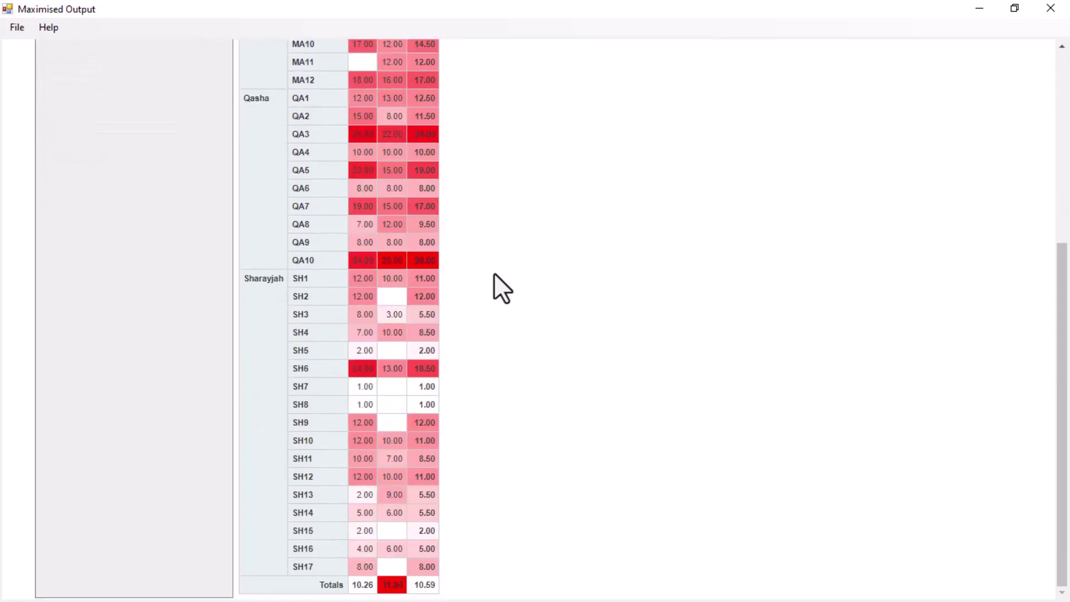
pyautogui.scroll(5, 494, 273)
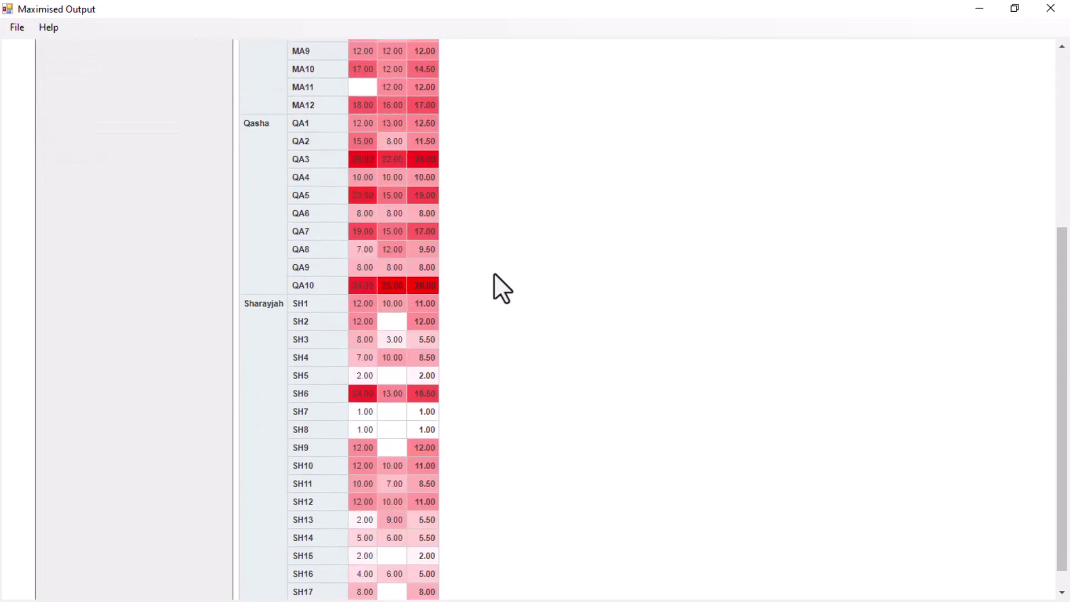
pyautogui.scroll(-1, 494, 273)
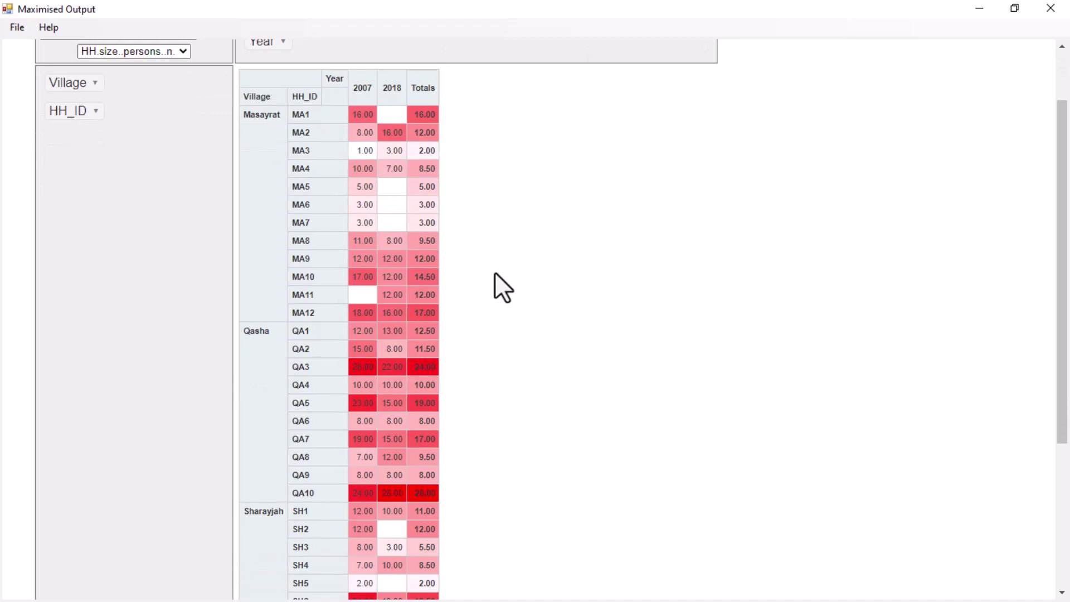
pyautogui.scroll(1, 493, 272)
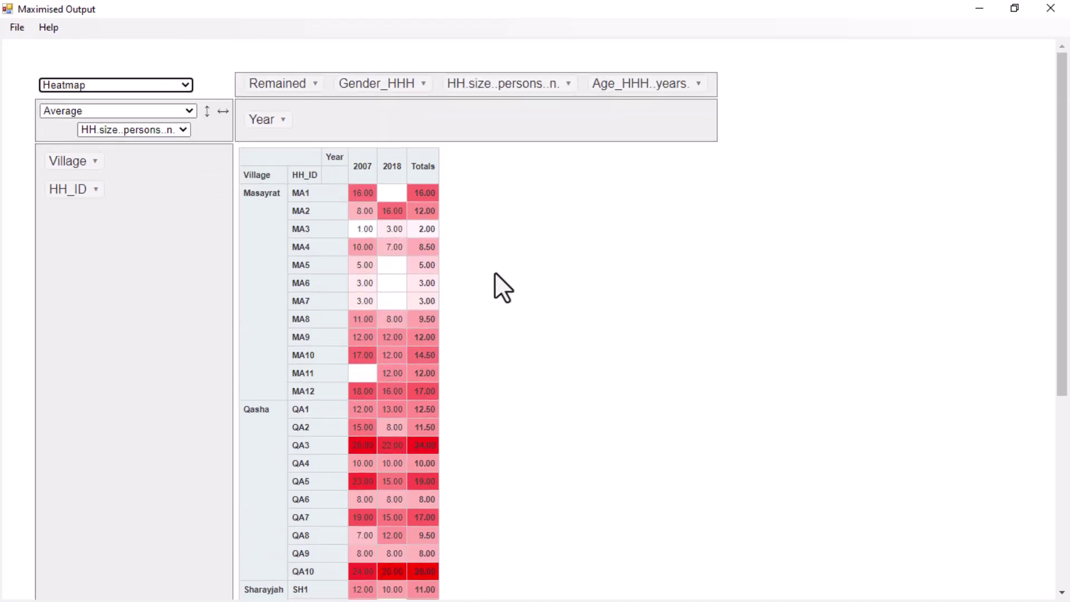
pyautogui.scroll(-5, 494, 272)
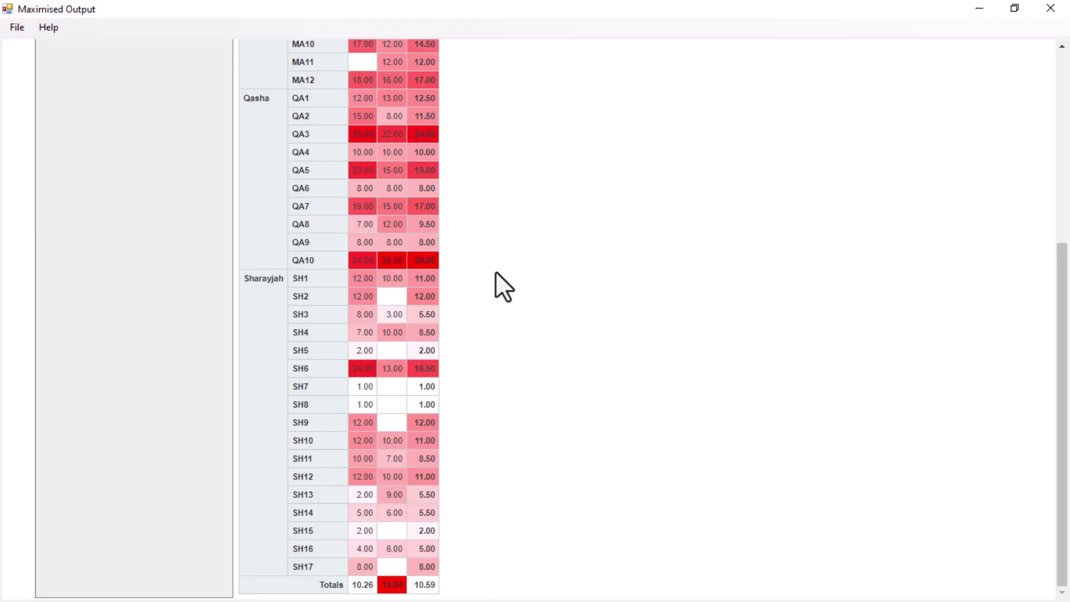
pyautogui.scroll(1, 496, 273)
pyautogui.scroll(2, 496, 271)
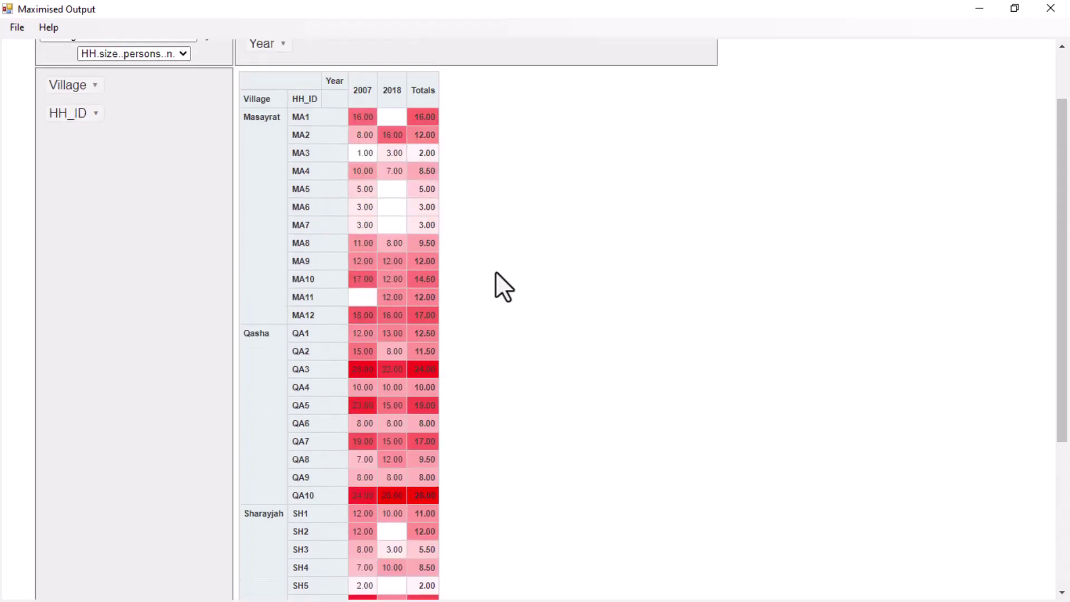
pyautogui.scroll(-3, 502, 251)
pyautogui.scroll(4, 508, 218)
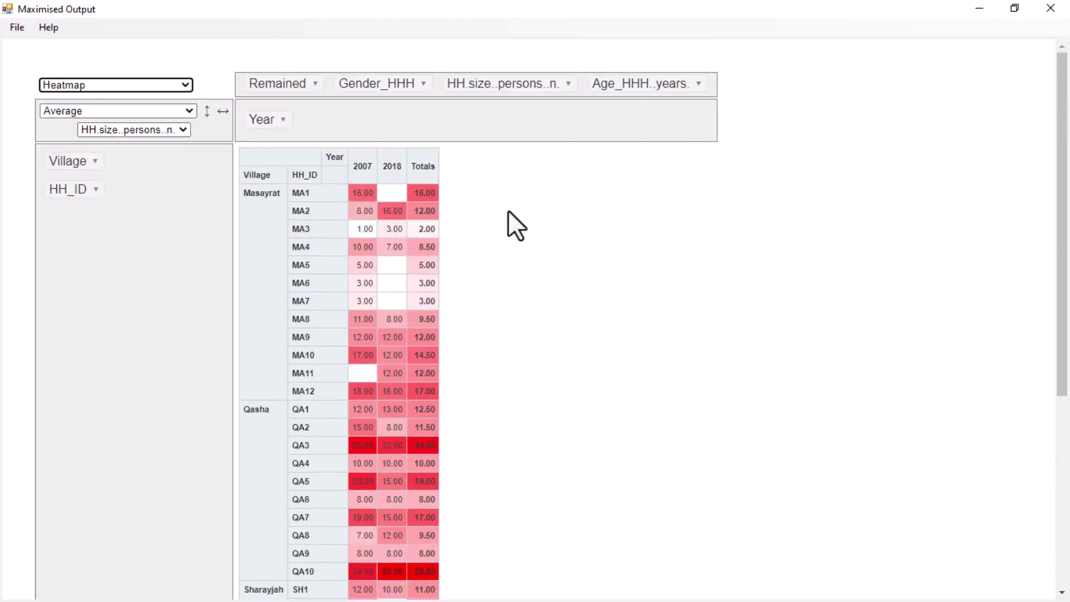
# - Take HH_ID out of the pivot rows to view averages by village, and return it to the rows below Village
pyautogui.moveTo(61, 194); pyautogui.dragTo(401, 90)
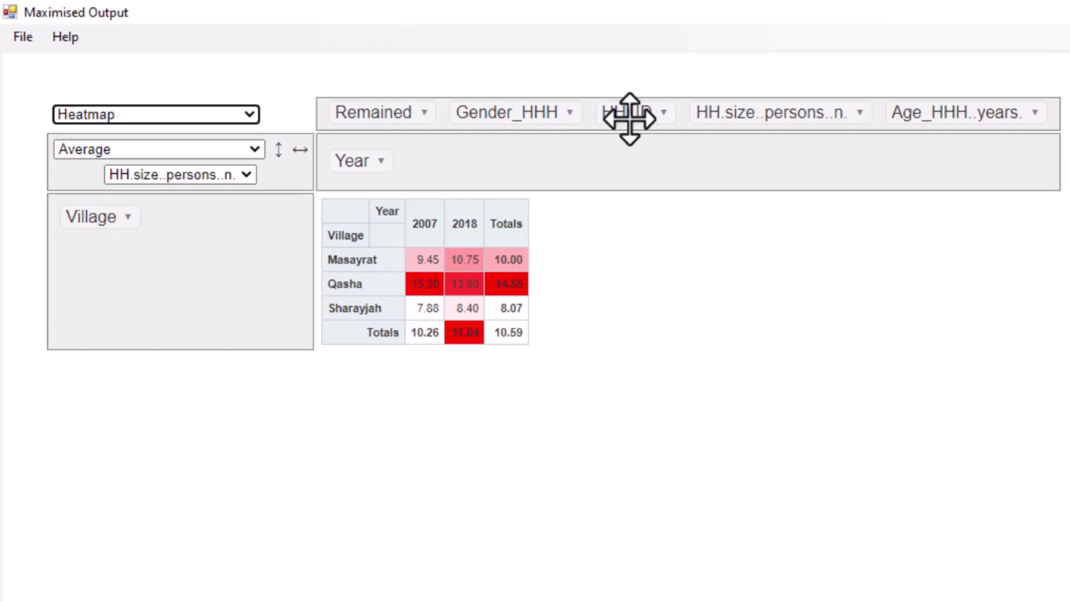
pyautogui.moveTo(630, 119); pyautogui.dragTo(95, 243)
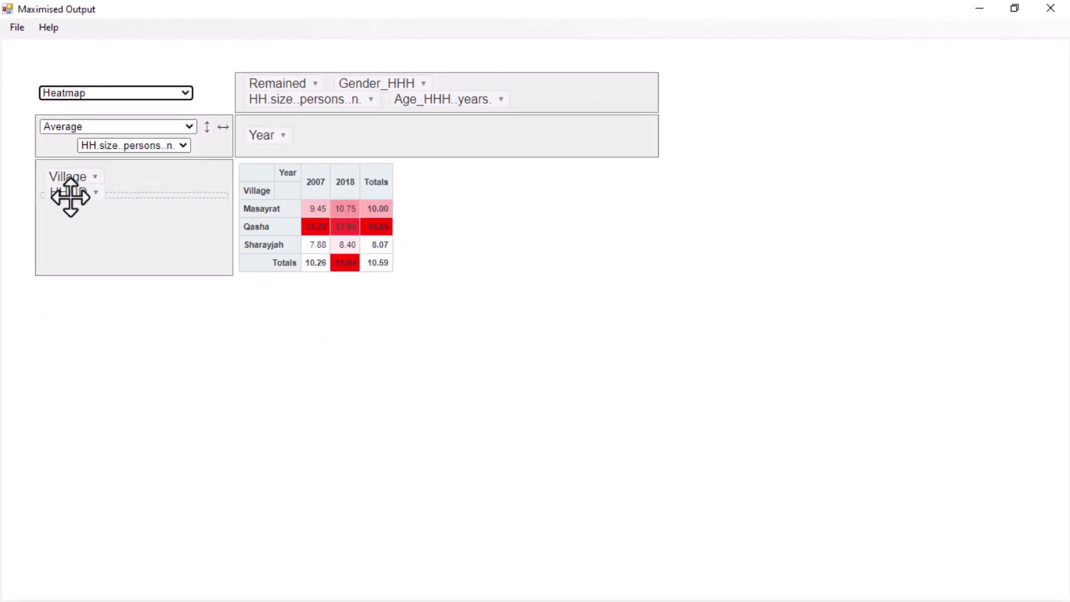
pyautogui.moveTo(70, 196); pyautogui.dragTo(69, 196)
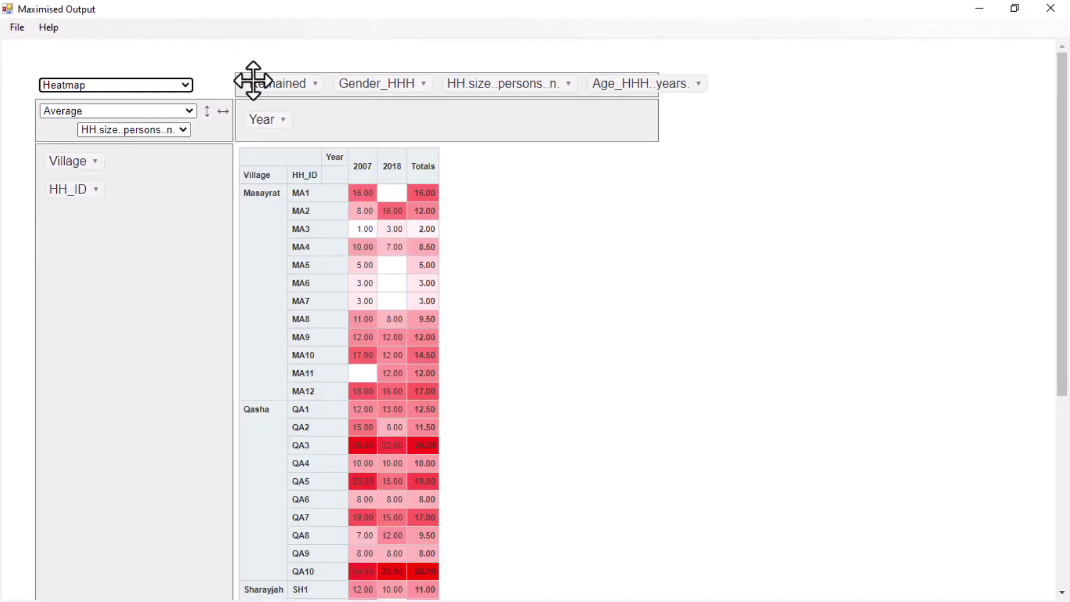
# - Add Remained to the pivot rows below HH_ID, exclude its value 0, and look through the filtered heatmap
pyautogui.moveTo(254, 80); pyautogui.dragTo(61, 213)
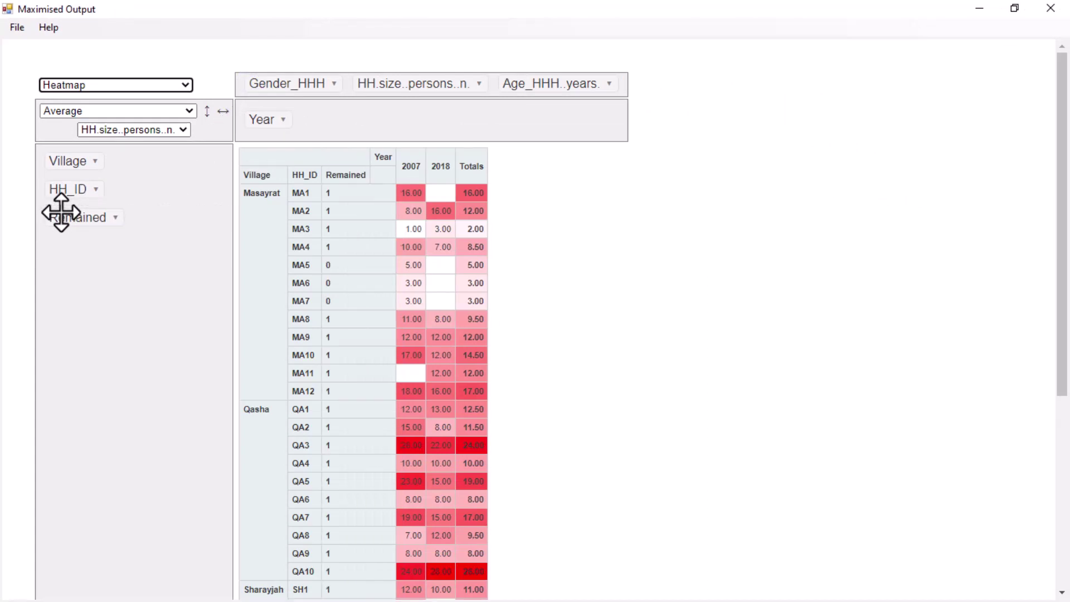
pyautogui.click(115, 218)
pyautogui.click(132, 270)
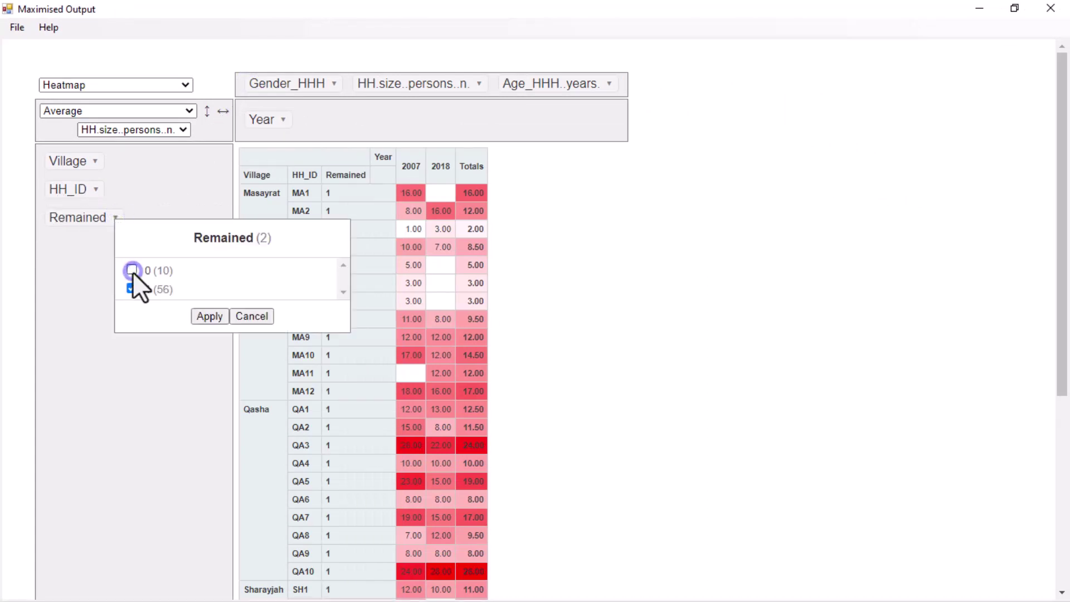
pyautogui.click(195, 315)
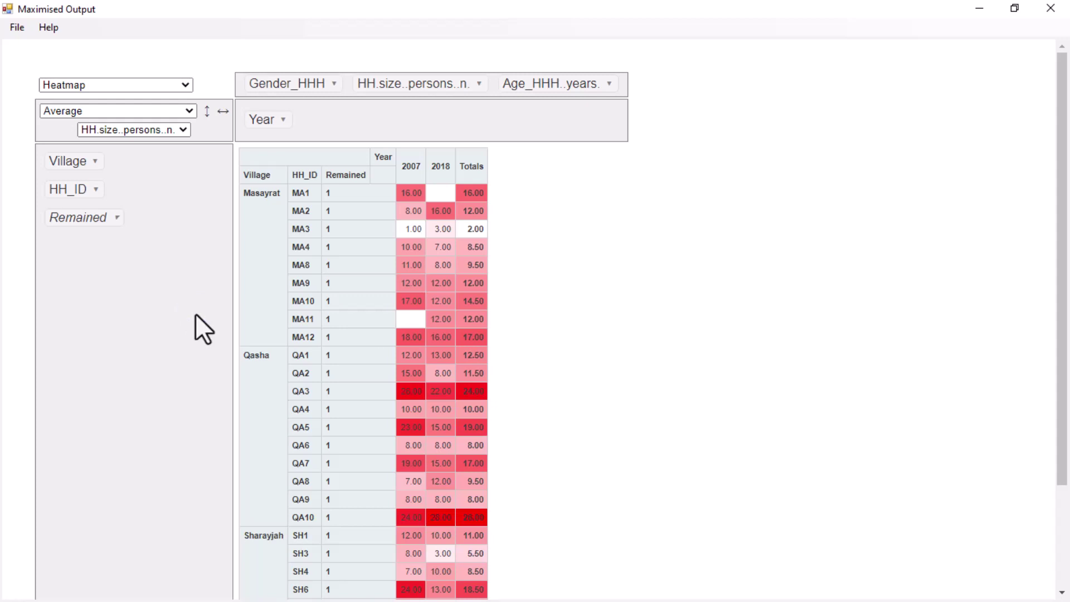
pyautogui.scroll(-2, 195, 313)
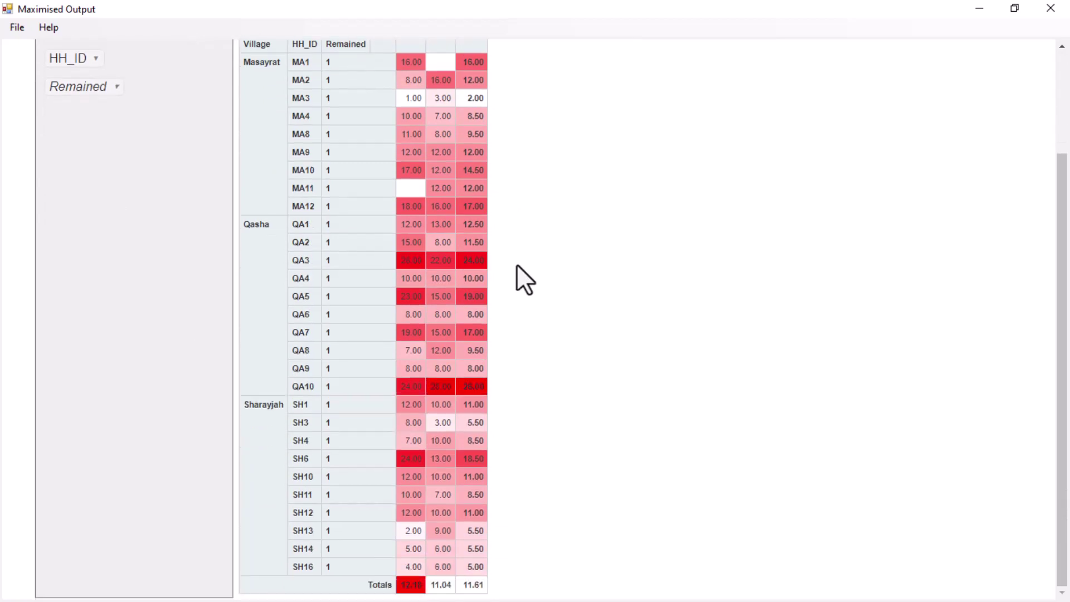
pyautogui.scroll(1, 517, 265)
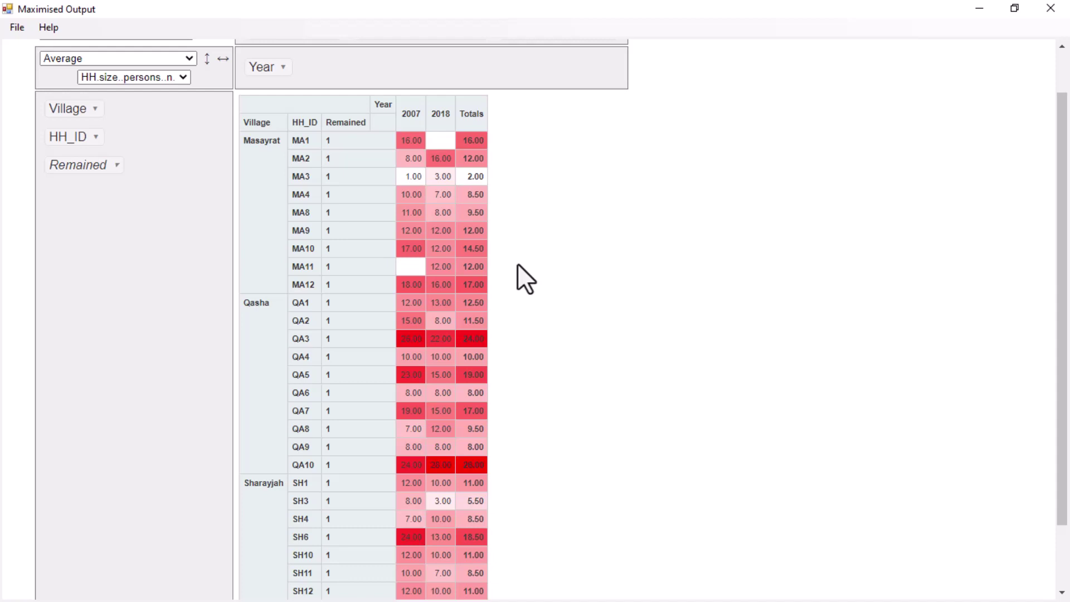
# - Exclude households MA1 and MA11 from the heatmap by filtering HH_ID, and look through the remaining rows
pyautogui.click(96, 137)
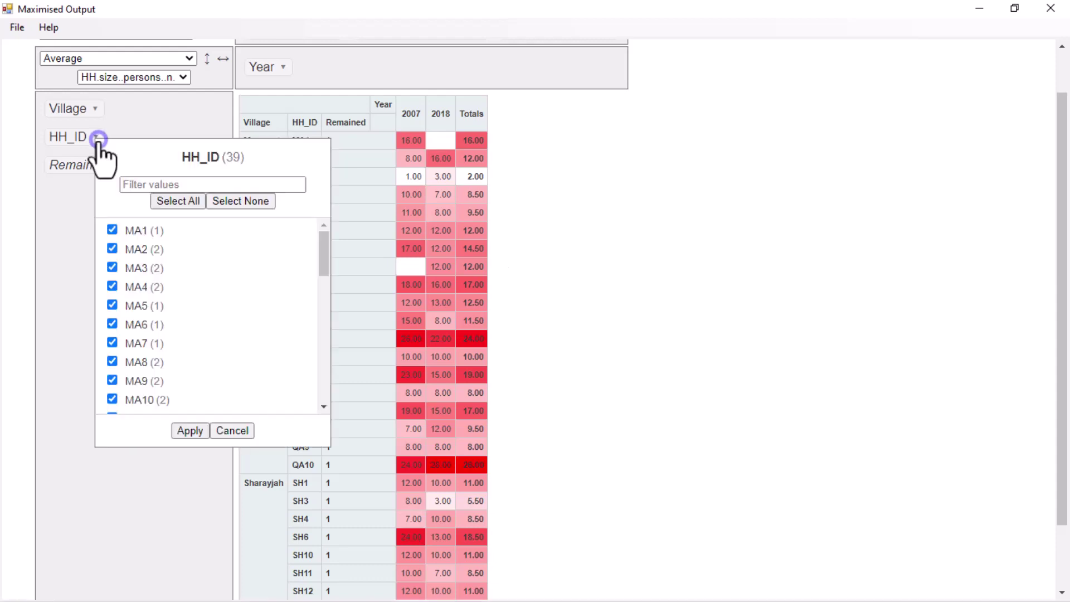
pyautogui.click(111, 230)
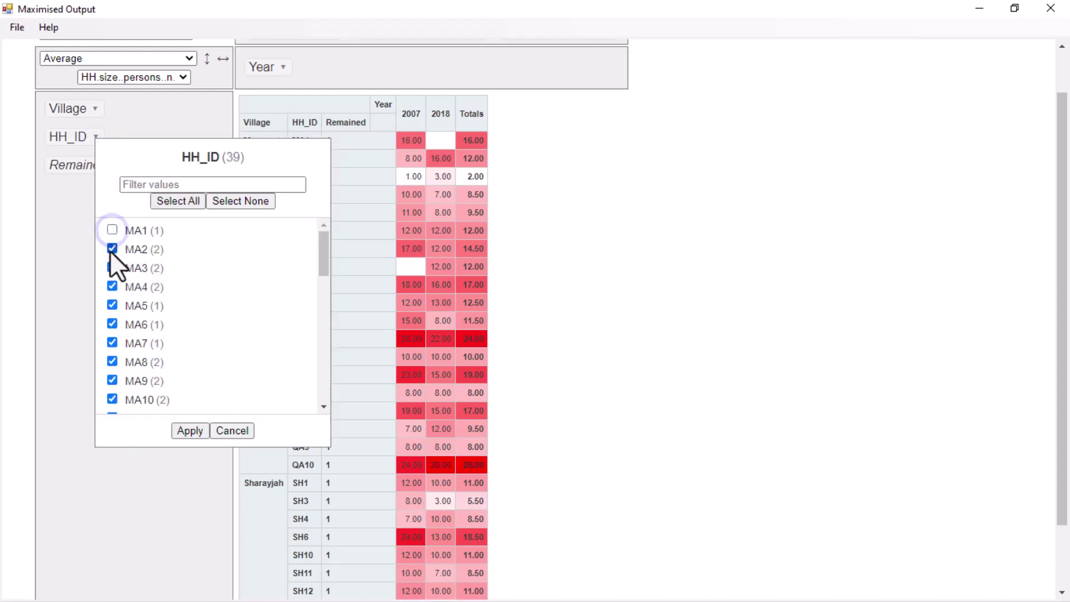
pyautogui.scroll(-1, 110, 279)
pyautogui.click(112, 340)
pyautogui.click(181, 431)
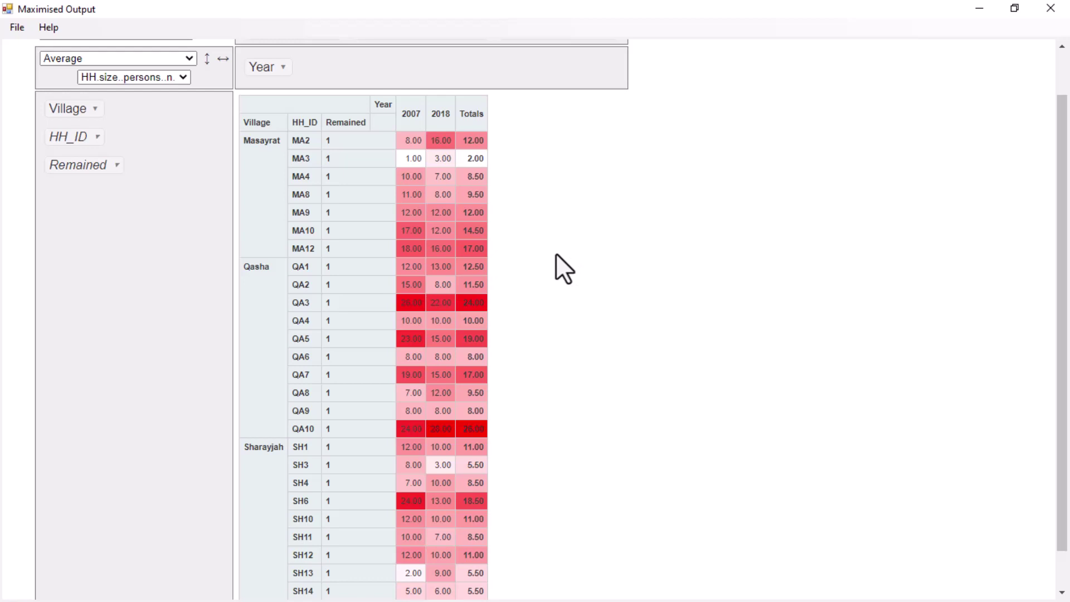
pyautogui.scroll(-1, 563, 269)
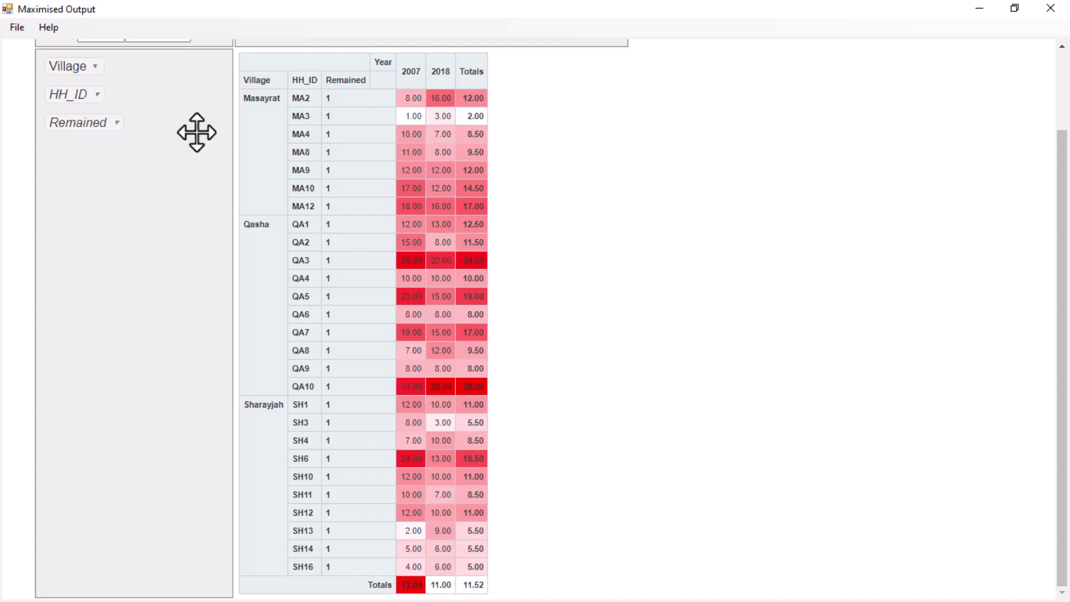
# - Move HH_ID out of the rows to the unused variables and display the village averages as a Table Barchart
pyautogui.scroll(2, 196, 132)
pyautogui.moveTo(59, 173); pyautogui.dragTo(493, 64)
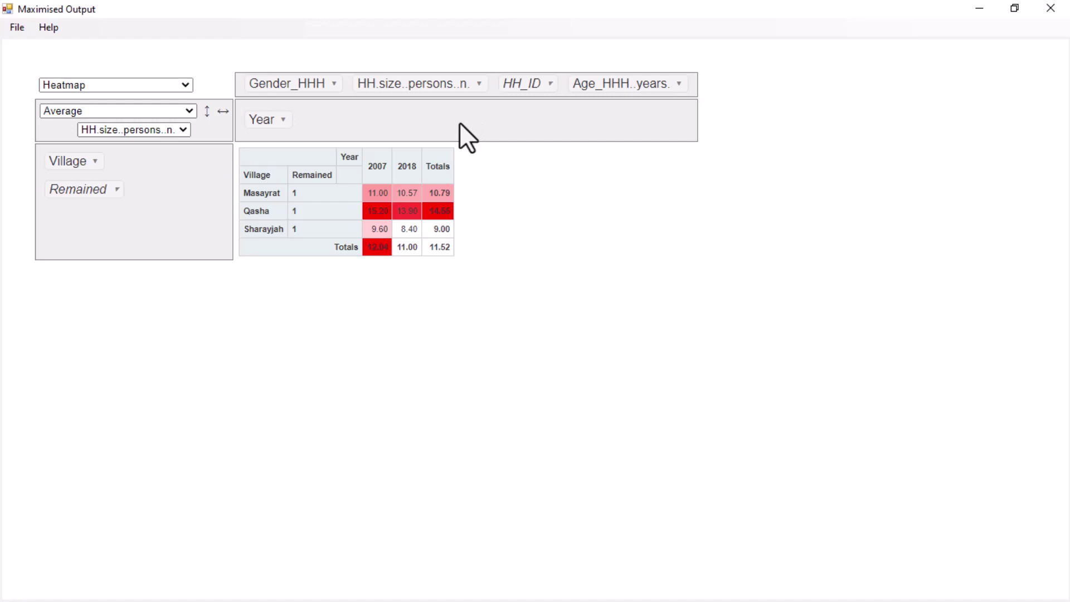
pyautogui.click(188, 86)
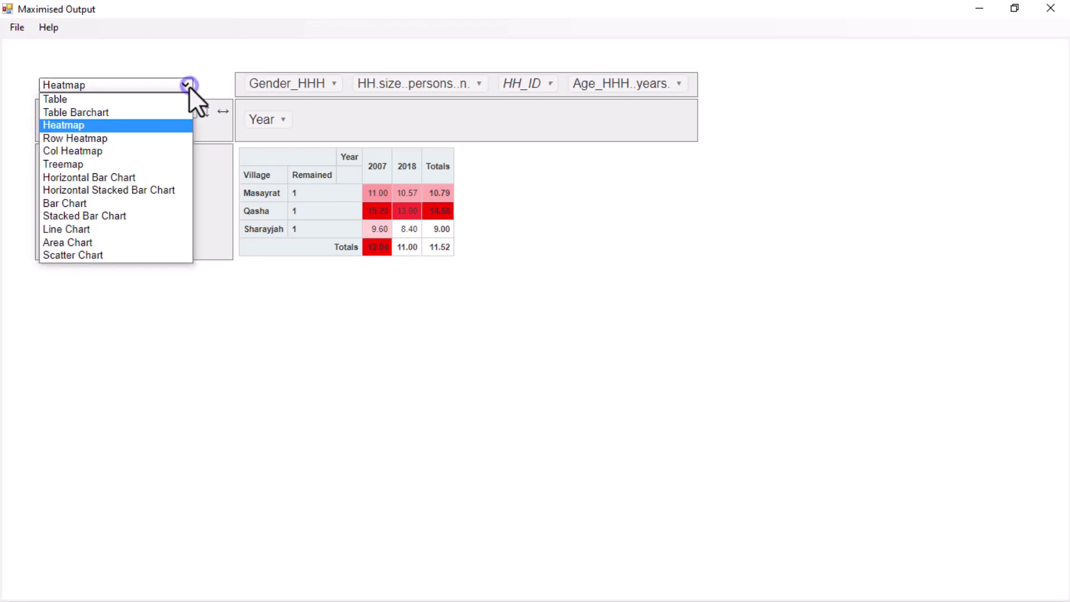
pyautogui.click(168, 112)
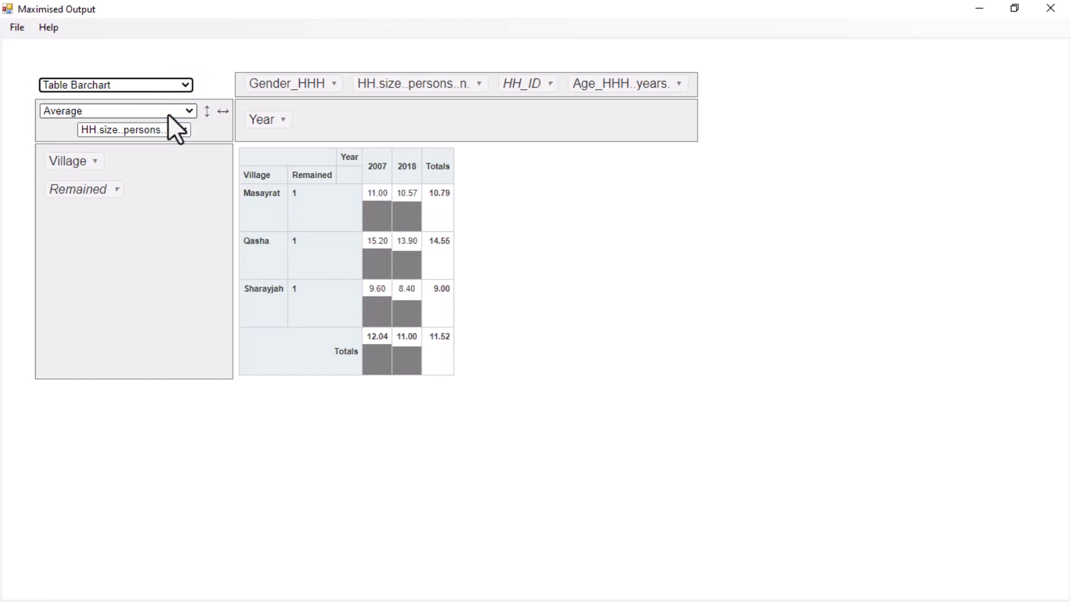
# - Display the village averages as a Horizontal Bar Chart, and close the maximised output after viewing it
pyautogui.click(187, 85)
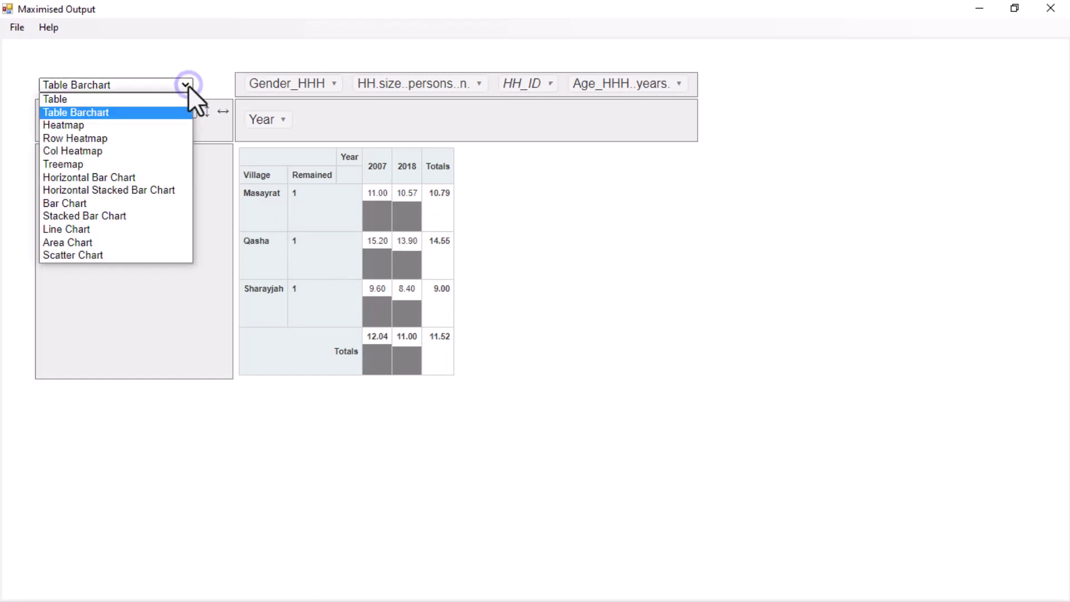
pyautogui.click(158, 175)
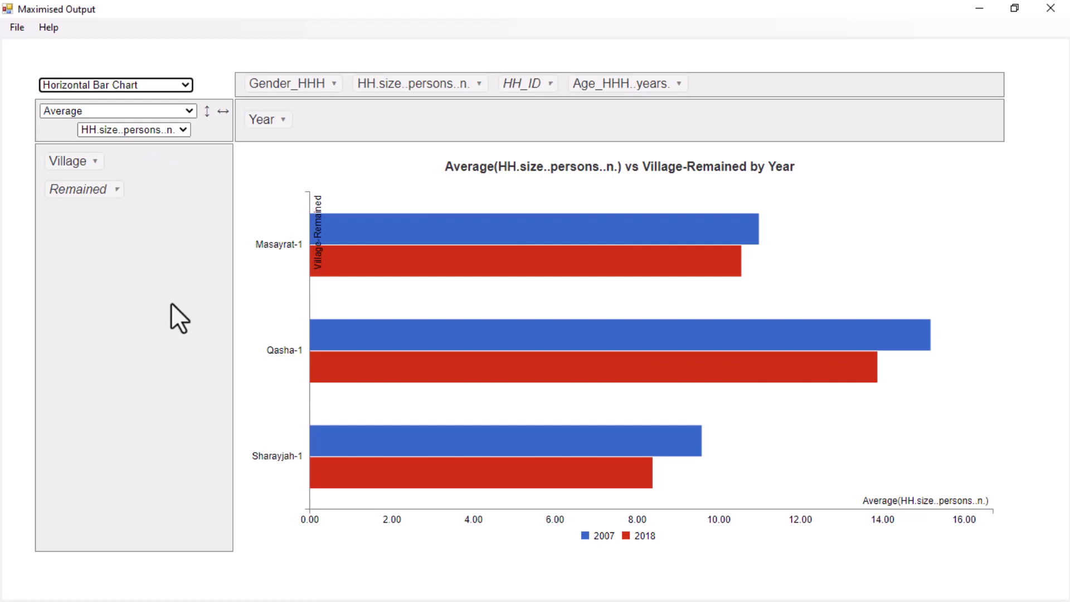
pyautogui.click(1048, 9)
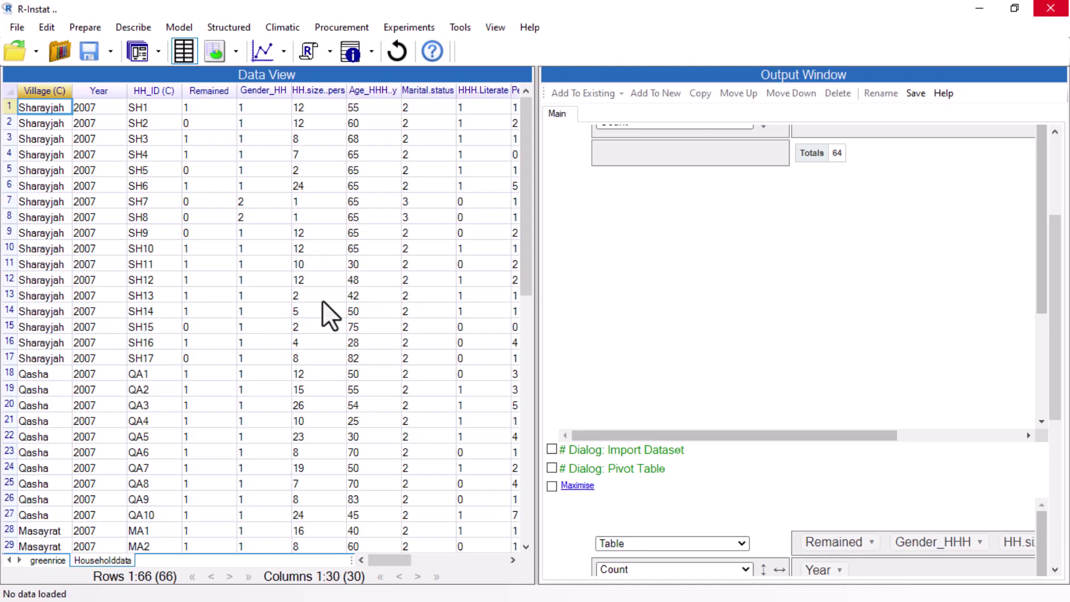
# - Import the Mozambique_3_stations dataset from the Climatic > Mozambique folder of the Instat library with the default import options
pyautogui.click(56, 53)
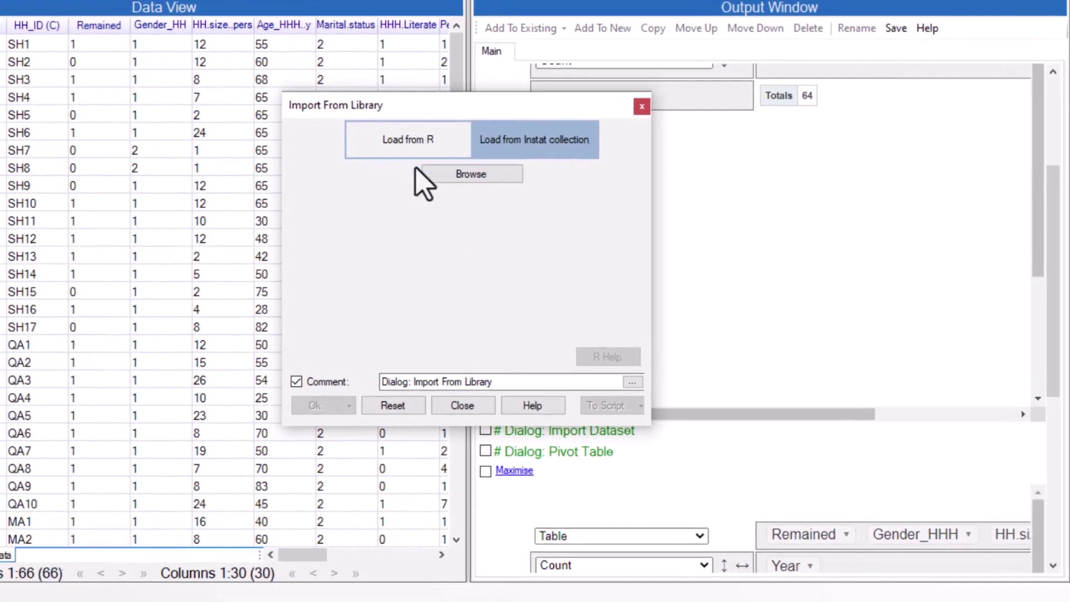
pyautogui.click(446, 177)
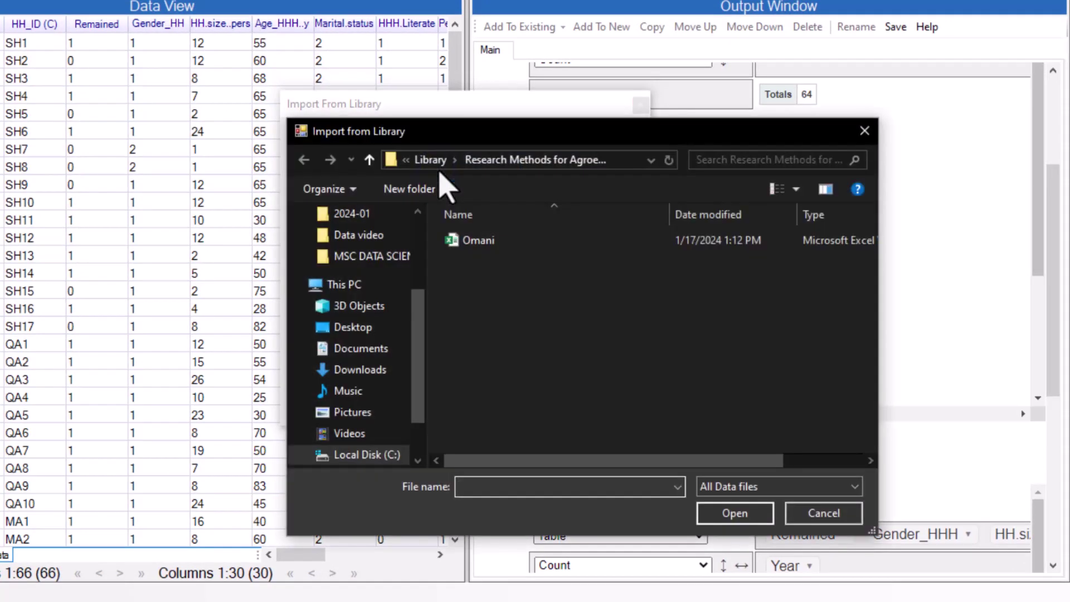
pyautogui.click(431, 160)
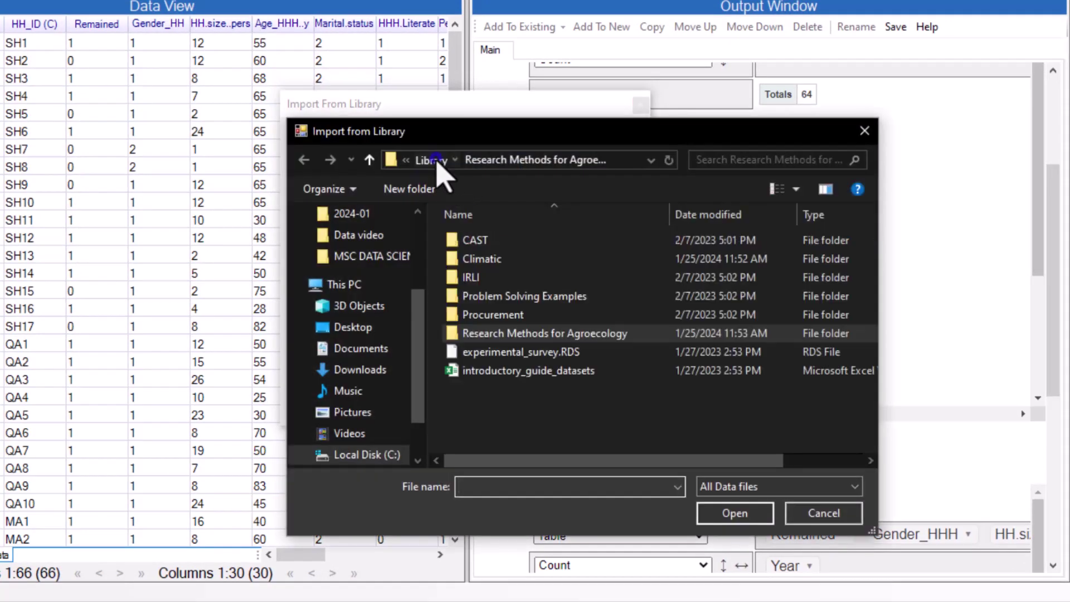
pyautogui.doubleClick(510, 260)
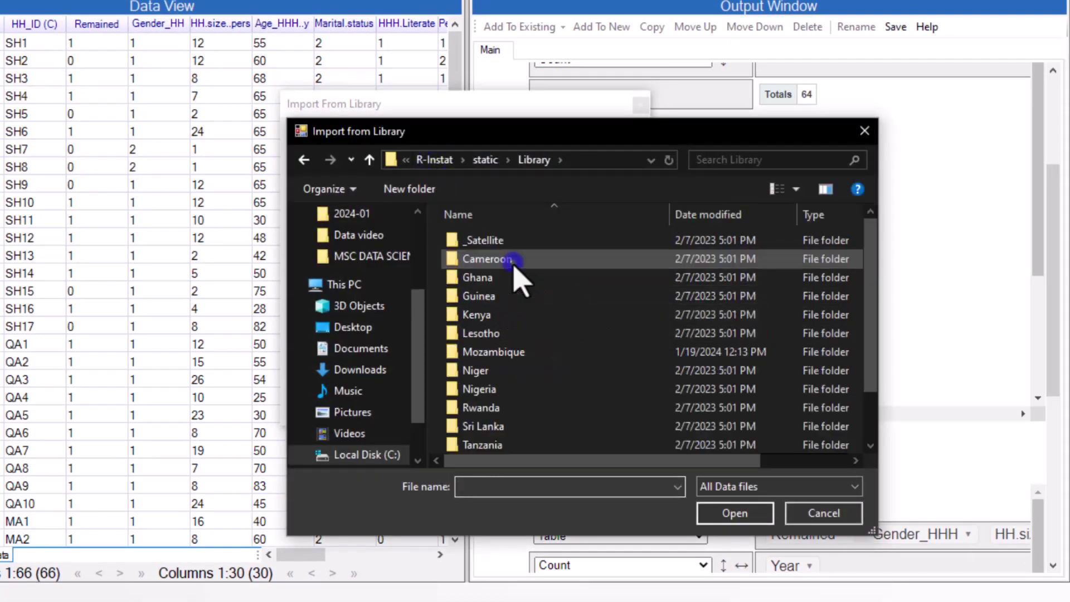
pyautogui.doubleClick(511, 355)
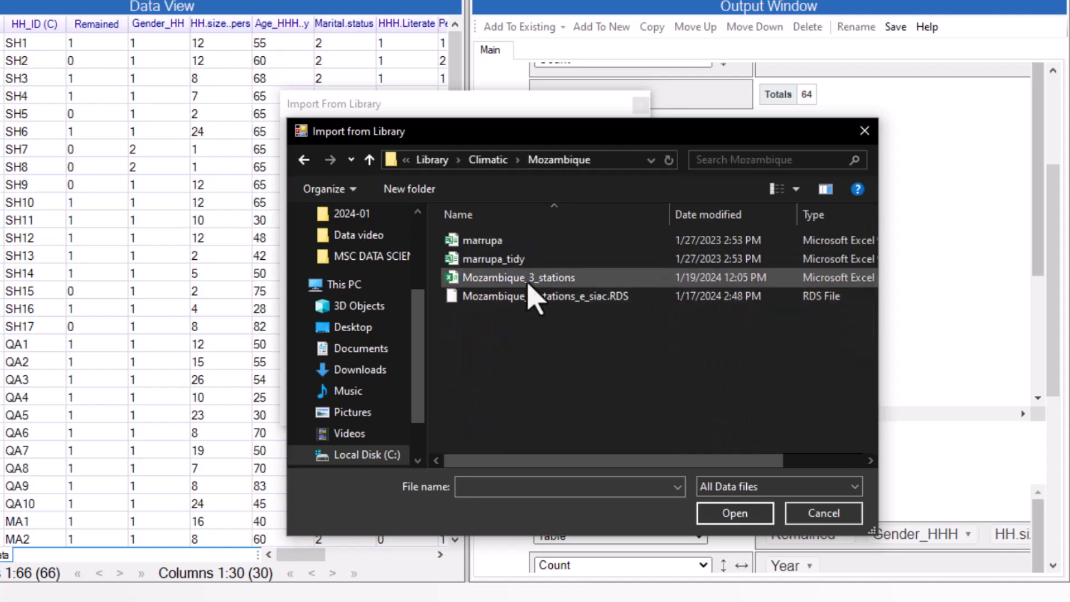
pyautogui.click(529, 283)
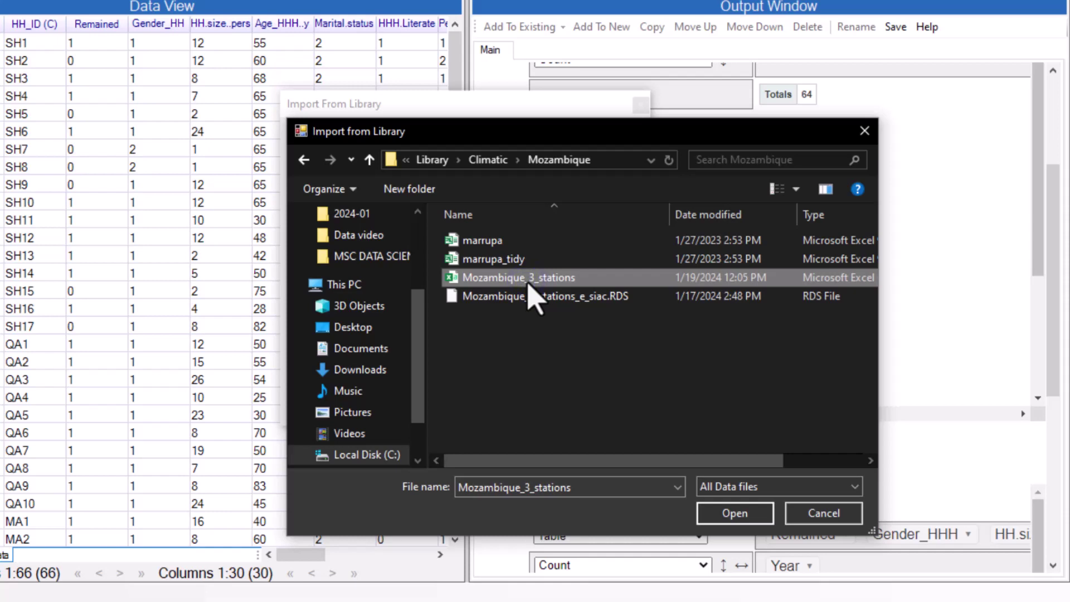
pyautogui.click(744, 512)
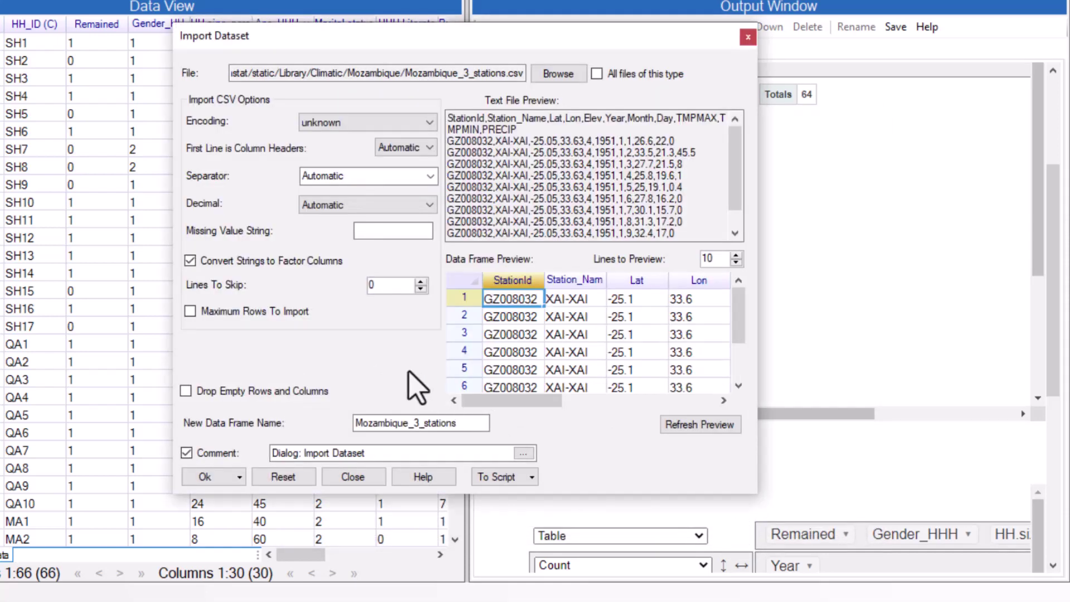
pyautogui.click(205, 479)
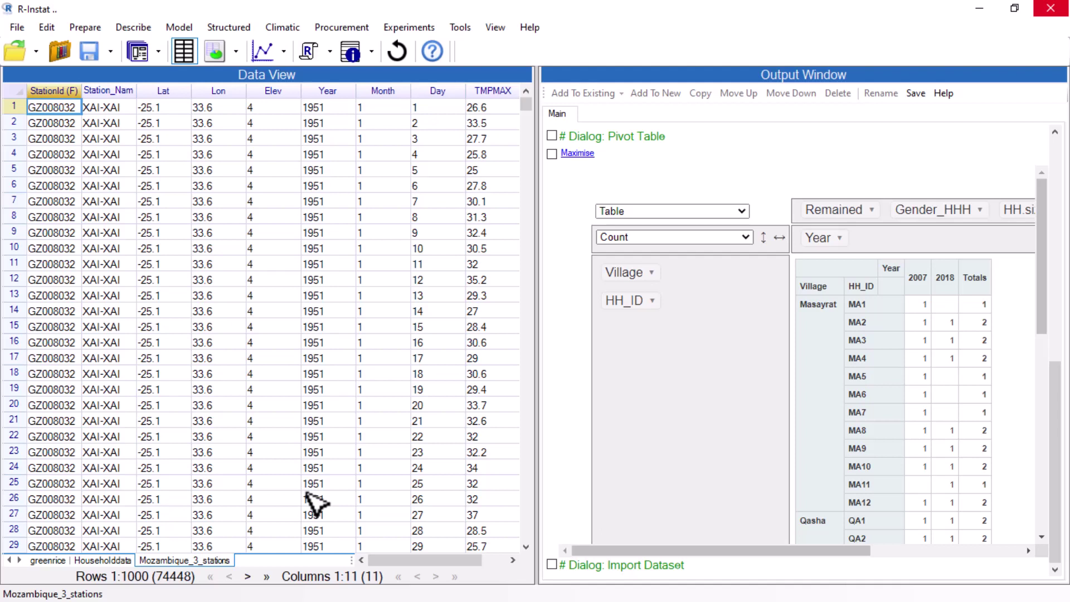
# - Bring up the Pivot Table dialog and reset it for the Mozambique_3_stations data frame
pyautogui.click(86, 27)
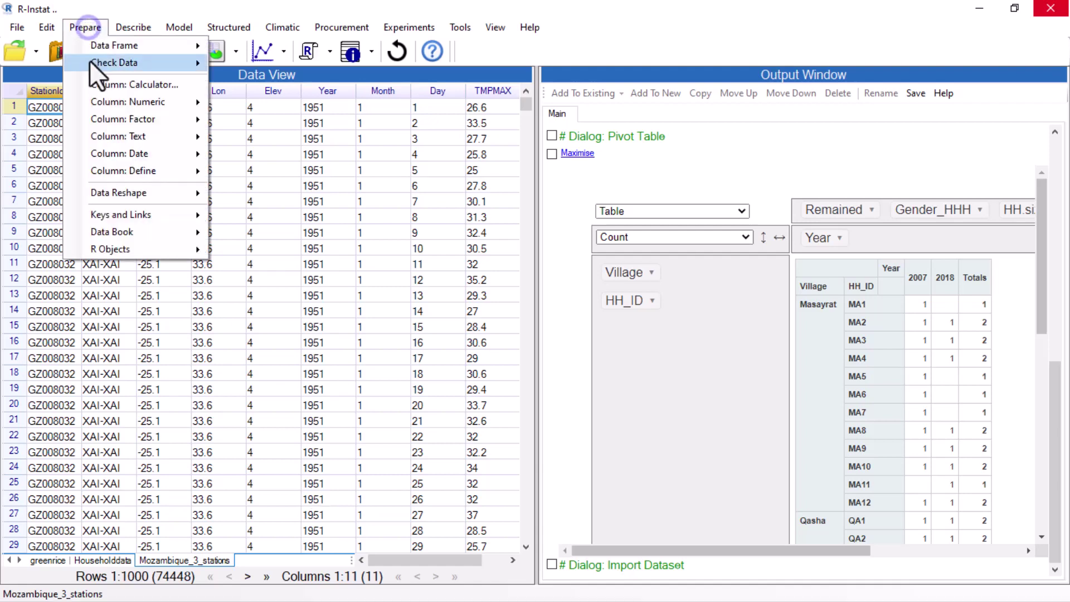
pyautogui.moveTo(95, 65)
pyautogui.click(248, 82)
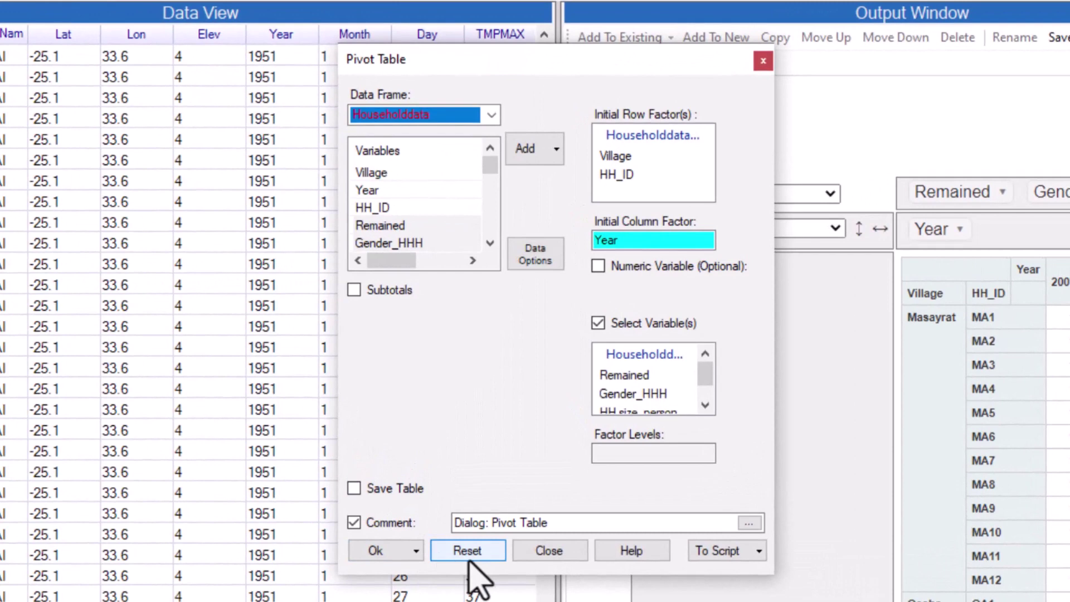
pyautogui.click(468, 503)
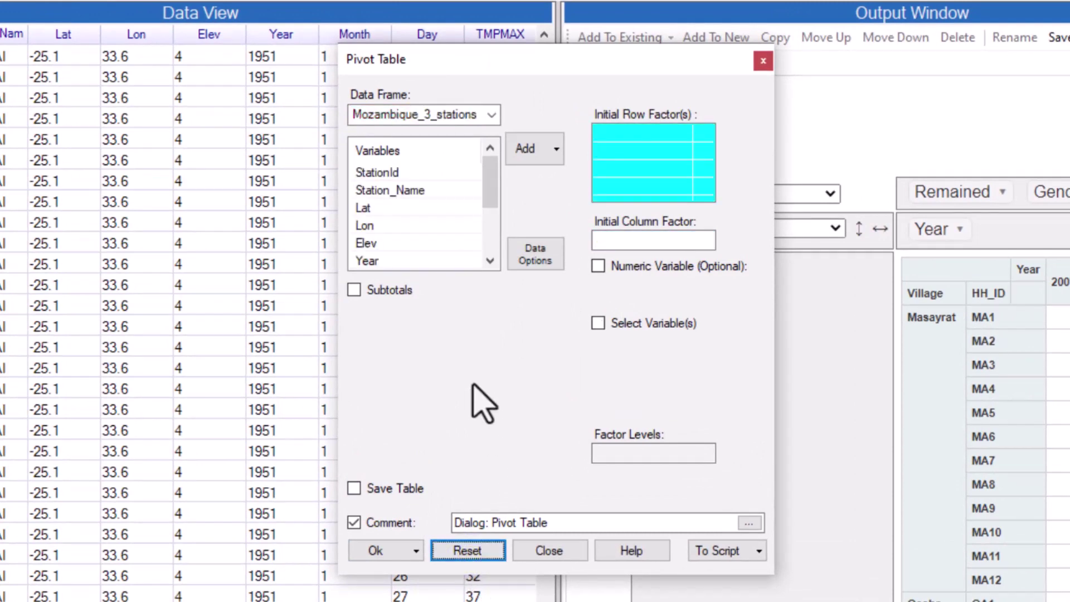
# - Create a pivot table with Year and Month as row factors and Day as the column factor, and maximise its output
pyautogui.scroll(-1, 419, 207)
pyautogui.click(384, 207)
pyautogui.click(525, 148)
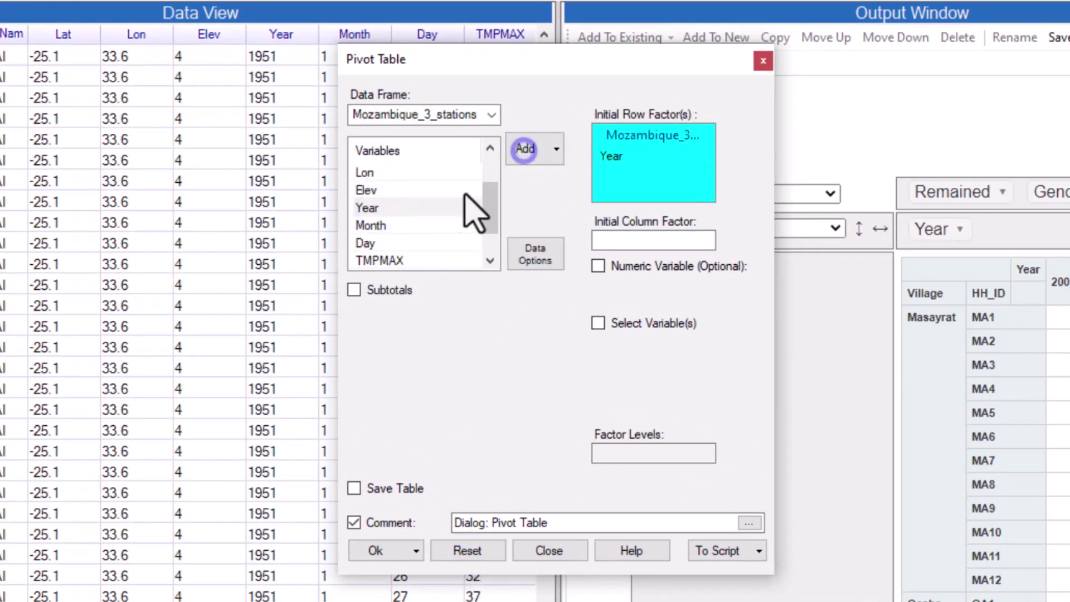
pyautogui.click(386, 225)
pyautogui.click(525, 148)
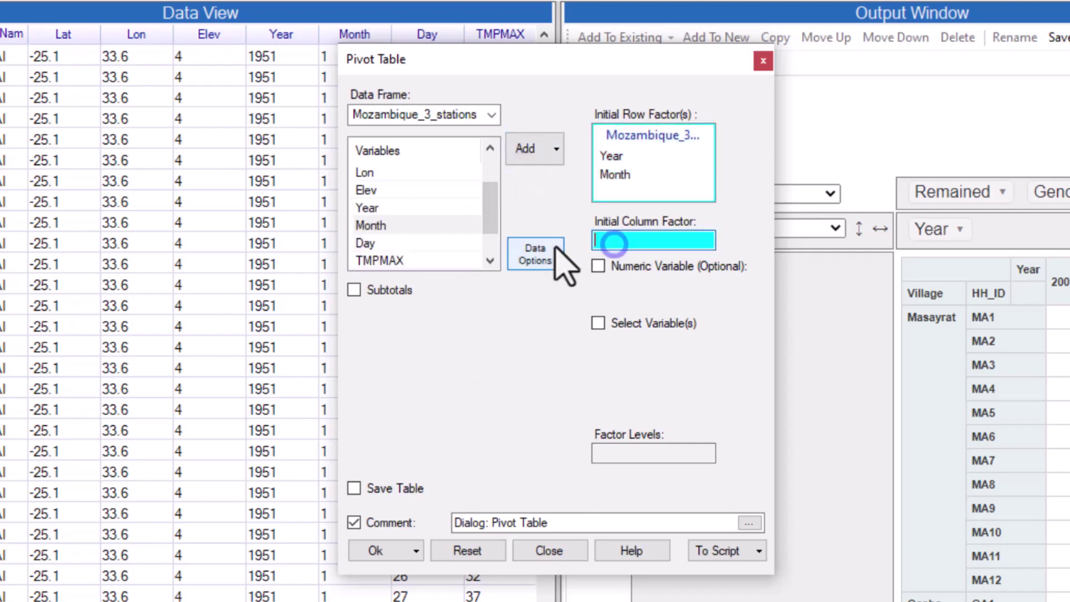
pyautogui.click(385, 243)
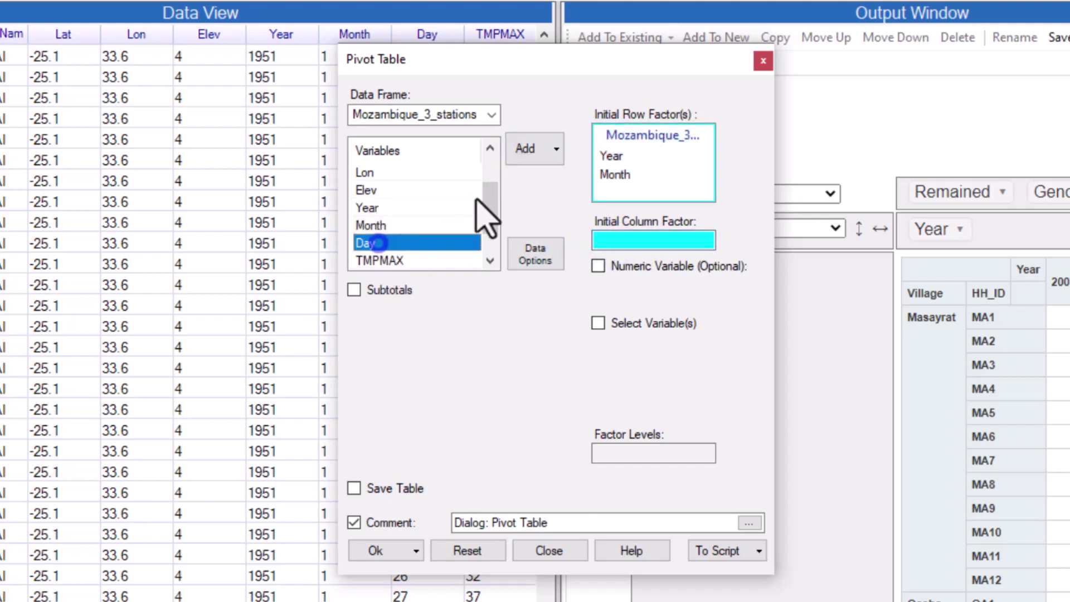
pyautogui.click(519, 150)
pyautogui.click(379, 550)
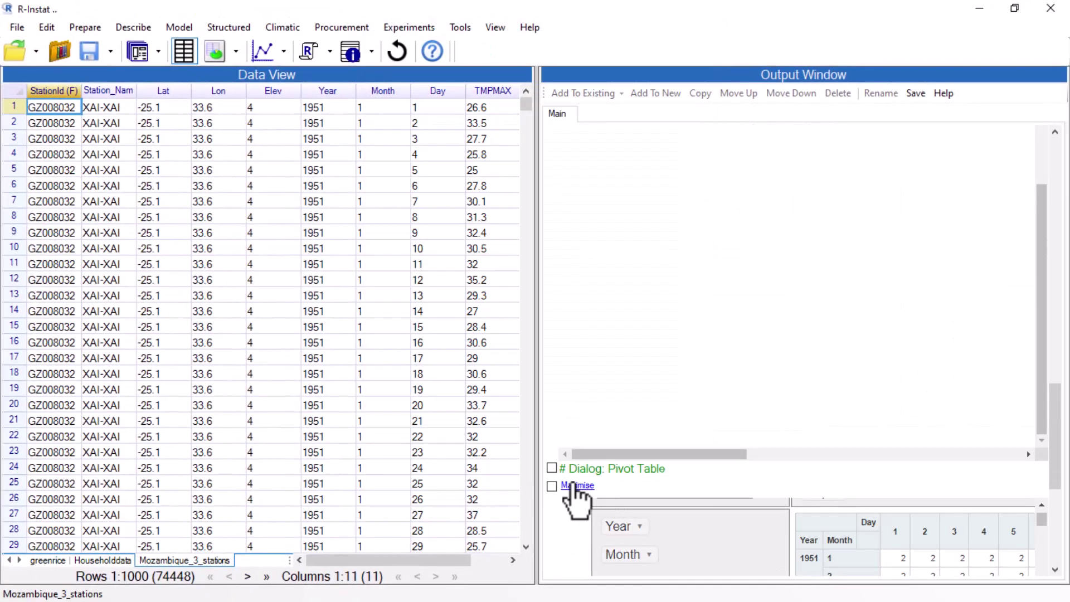
pyautogui.click(565, 486)
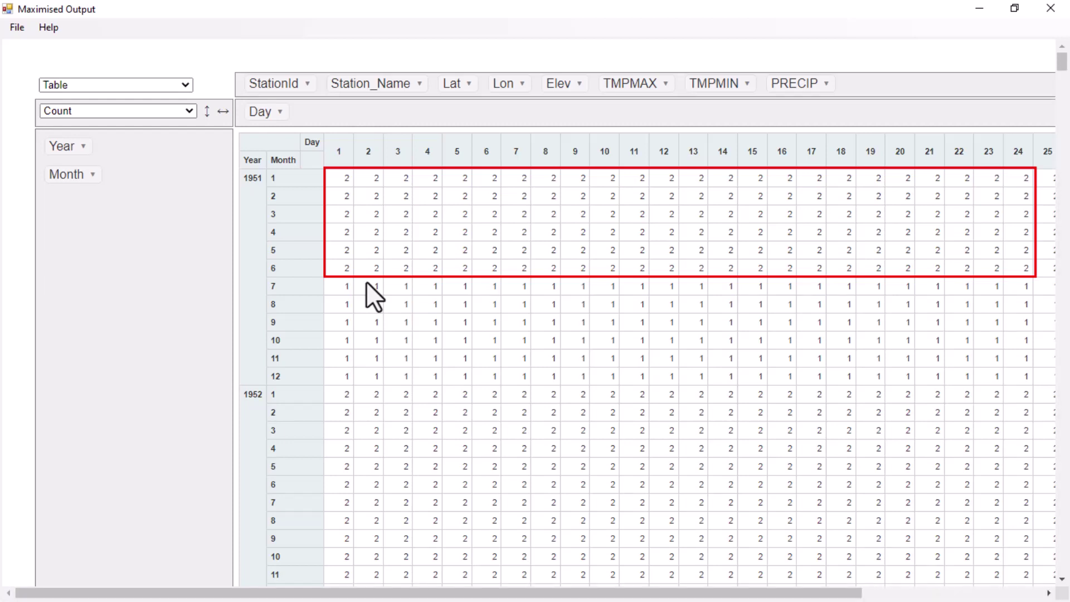
# - Filter Station_Name to keep only NAMPULA by excluding CHIMOIO and XAI-XAI
pyautogui.click(421, 84)
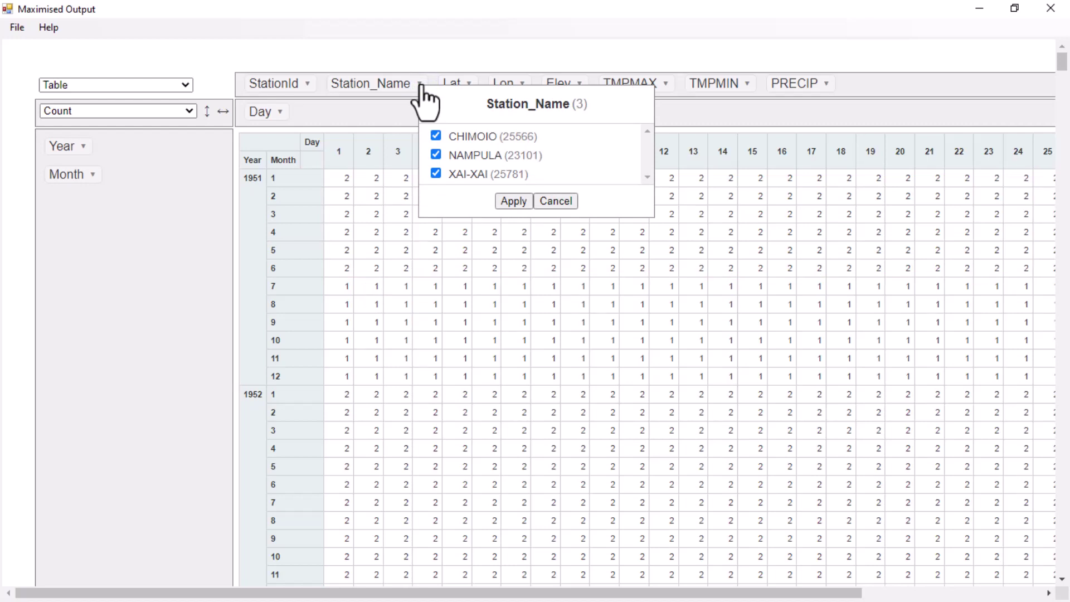
pyautogui.click(436, 136)
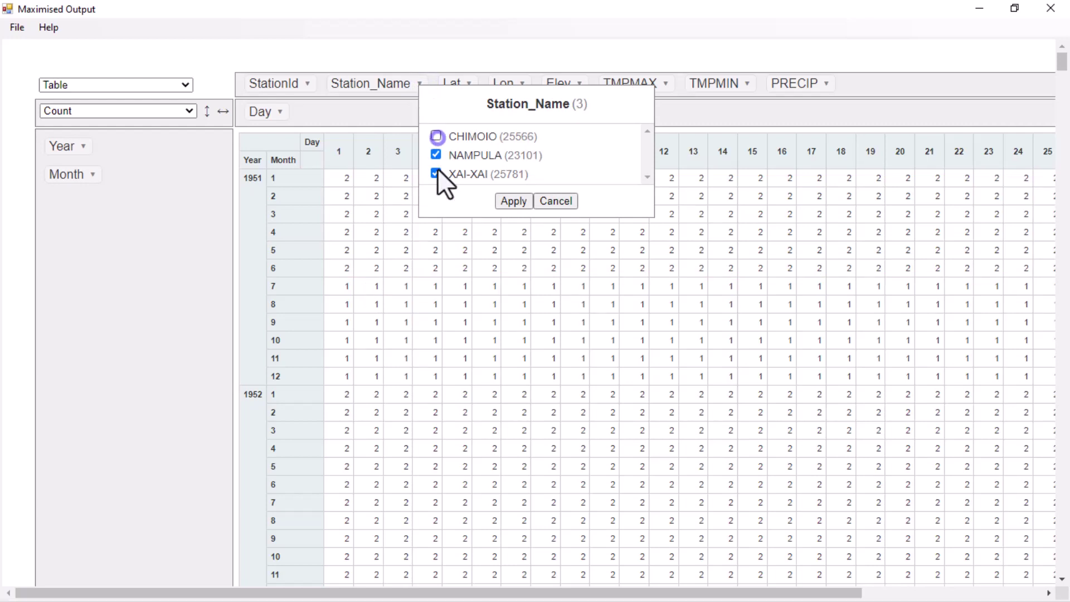
pyautogui.click(436, 174)
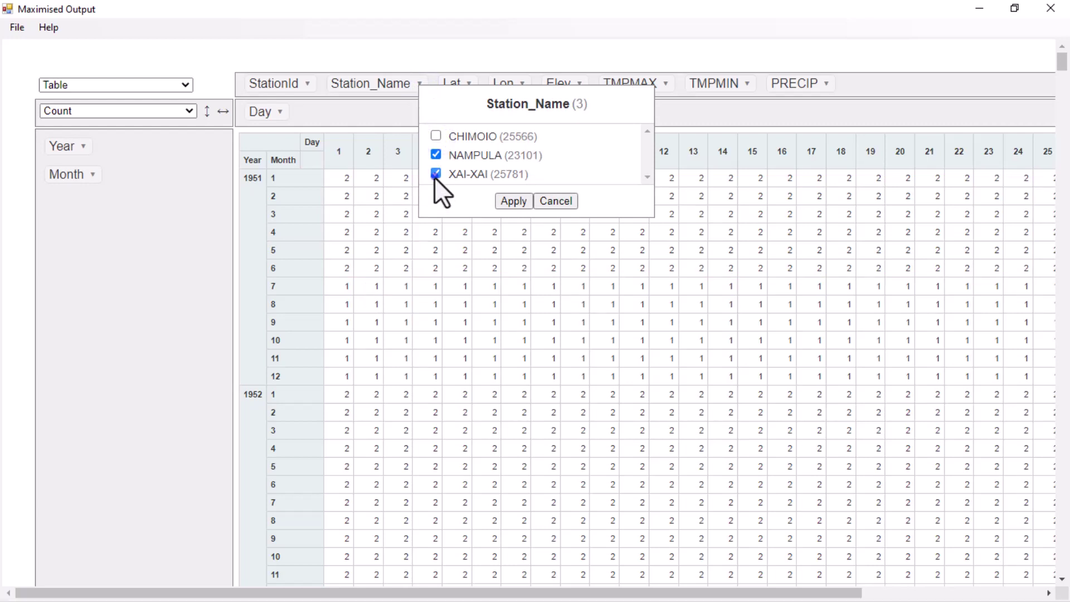
pyautogui.click(514, 202)
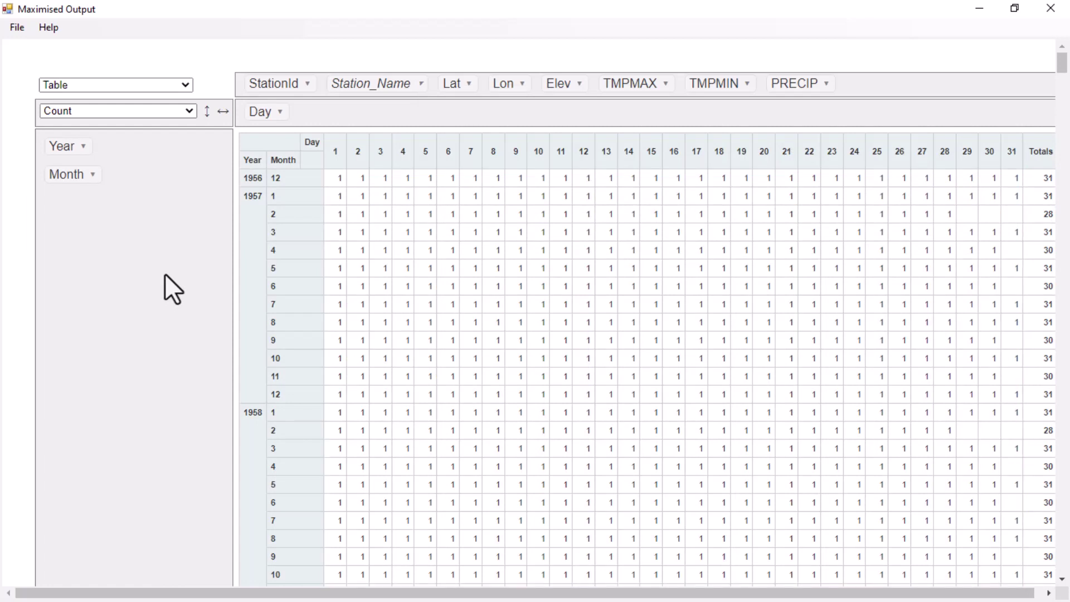
# - Summarise the table by the Sum of PRECIP and display it as a Heatmap
pyautogui.click(188, 111)
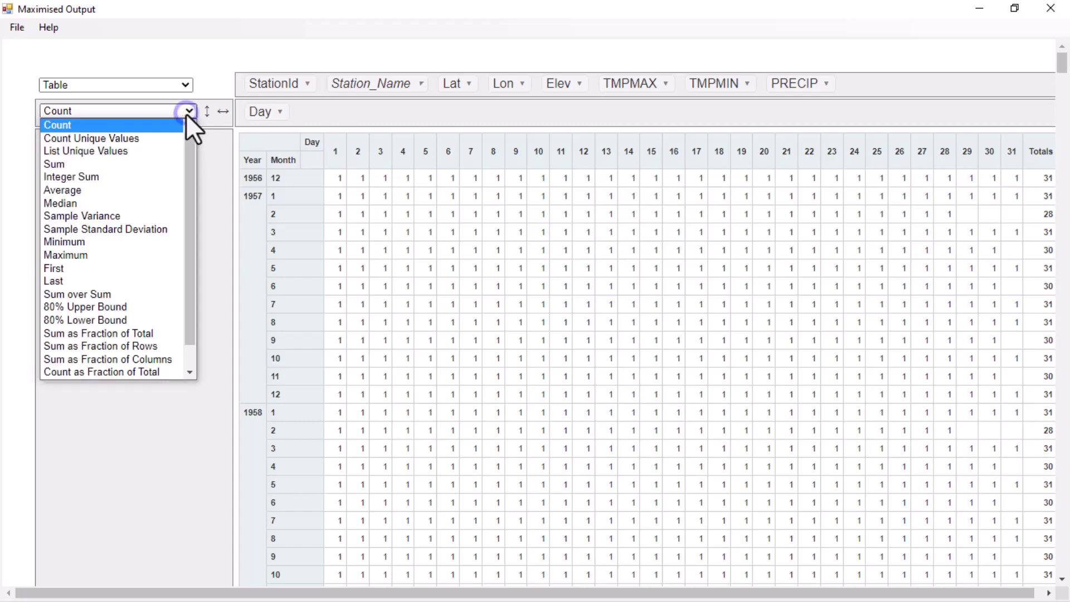
pyautogui.click(162, 159)
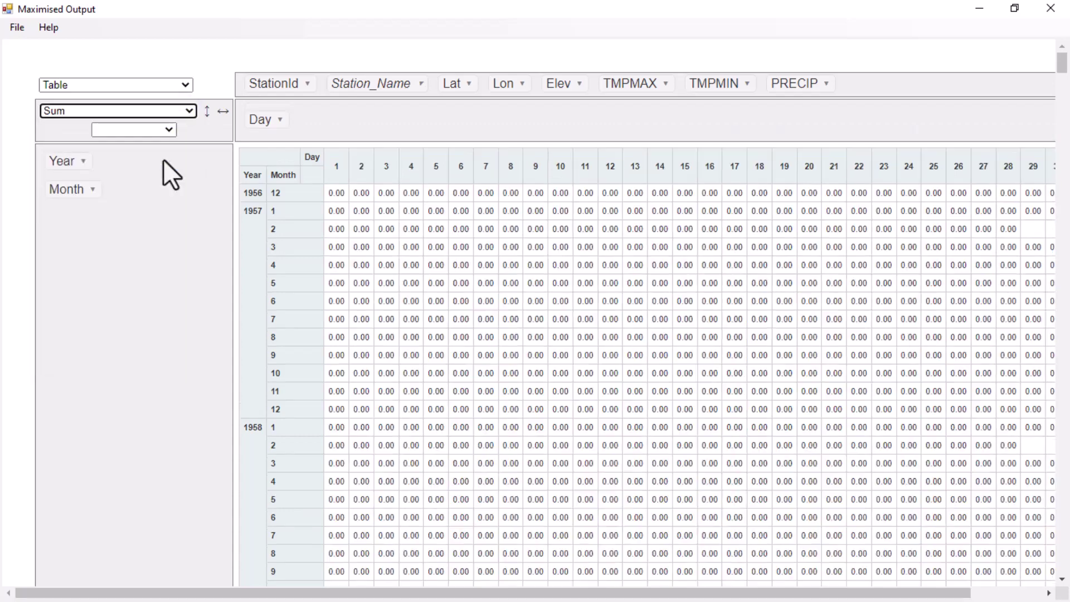
pyautogui.click(168, 130)
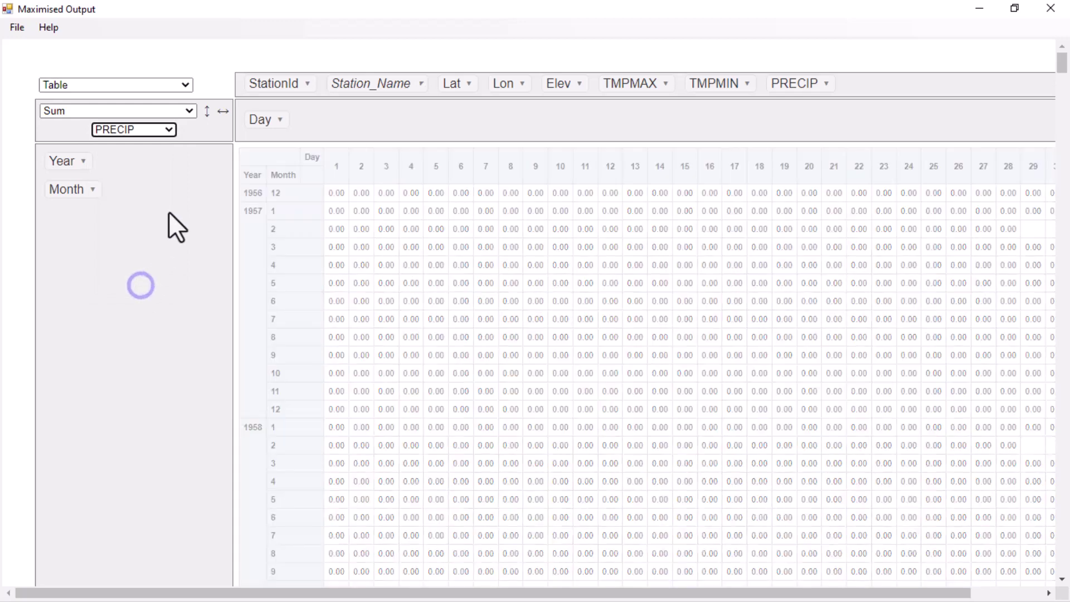
pyautogui.click(182, 85)
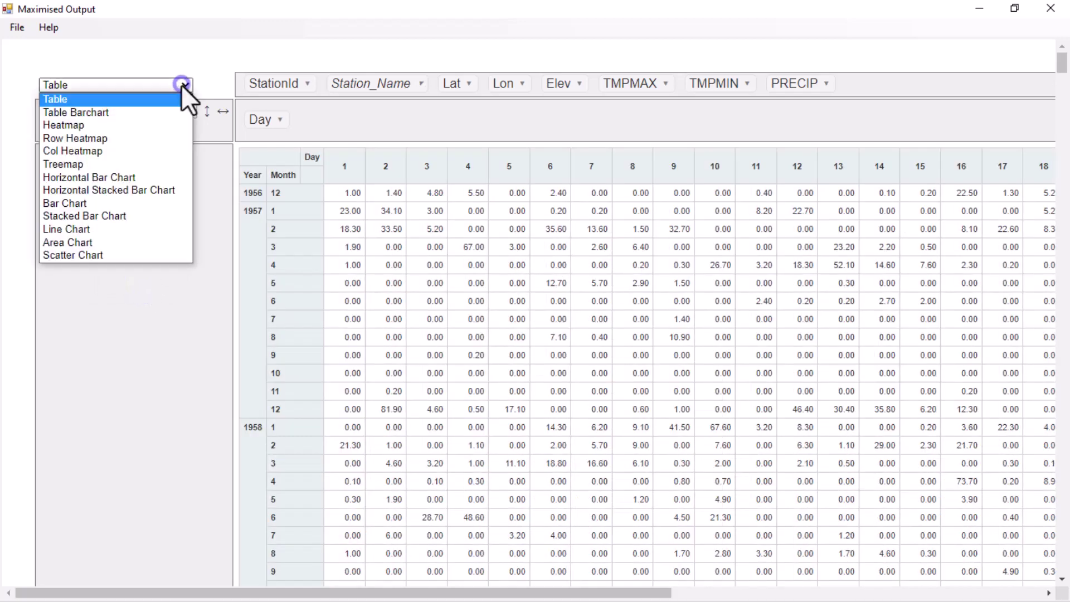
pyautogui.click(152, 125)
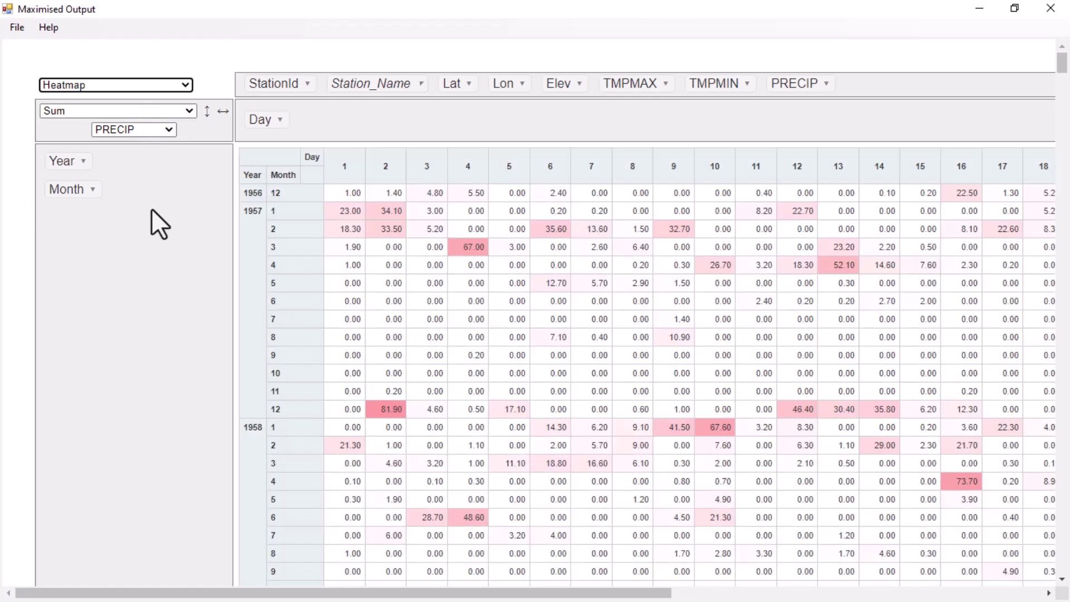
# - Examine the daily rainfall pattern in the NAMPULA heatmap across the years and months, looking for unusual or repeated values
pyautogui.scroll(-1, 887, 359)
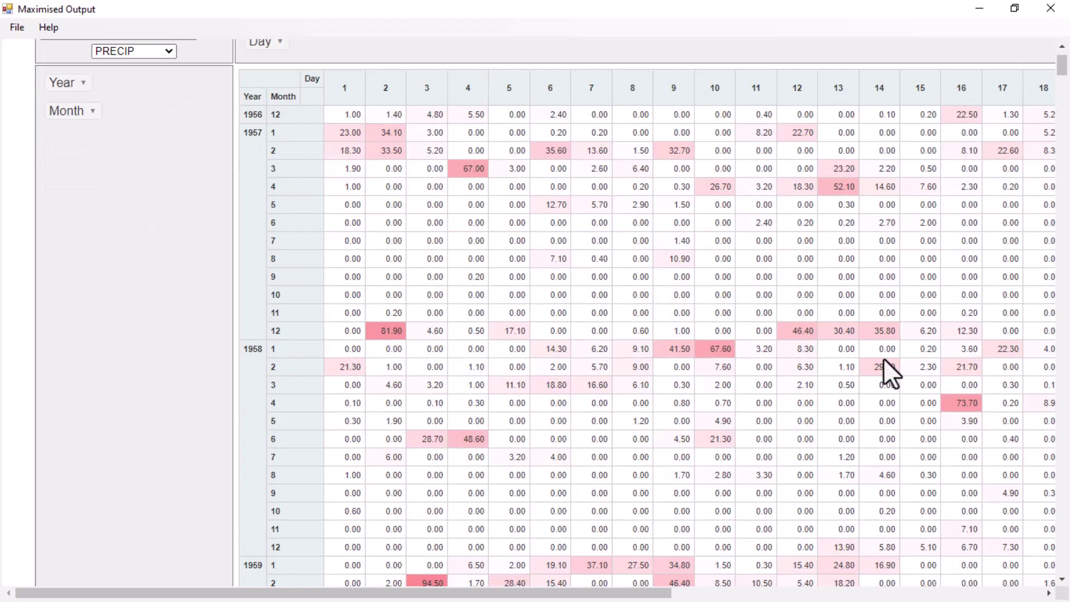
pyautogui.scroll(-1, 882, 360)
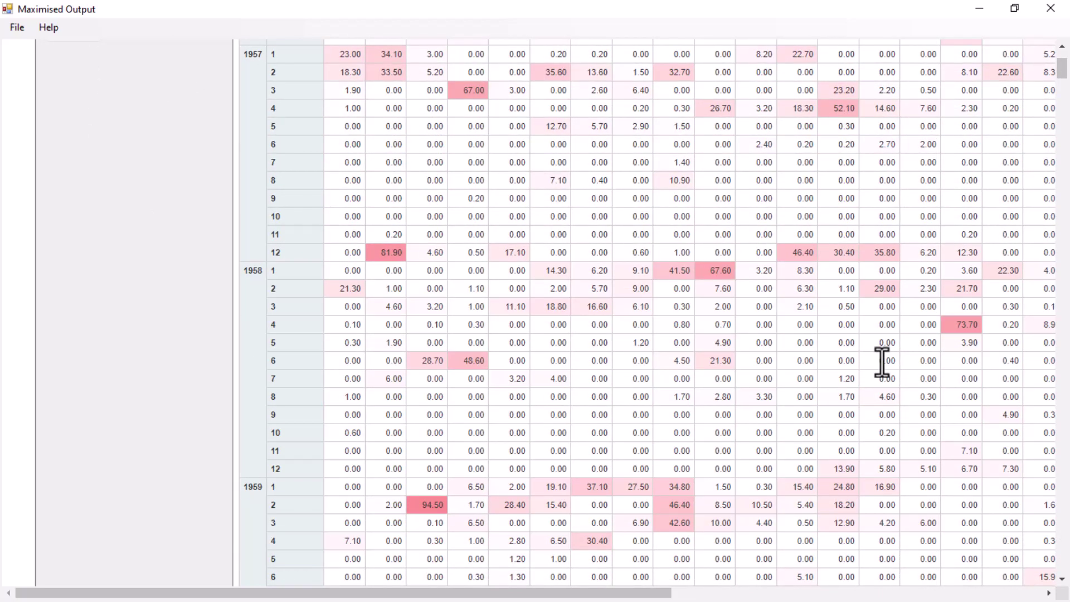
pyautogui.scroll(-20, 883, 362)
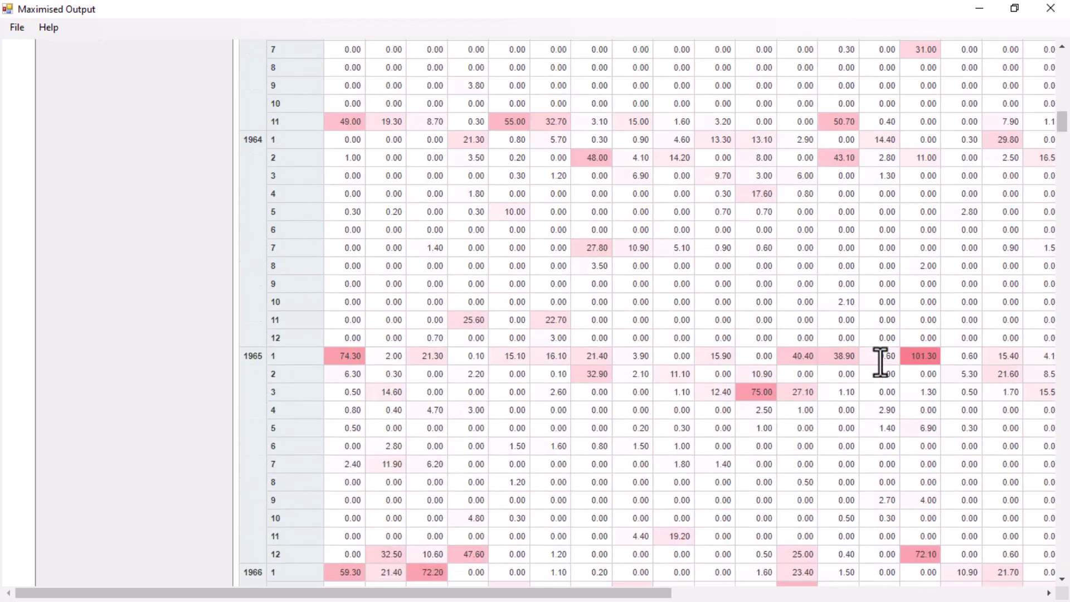
pyautogui.scroll(-8, 881, 361)
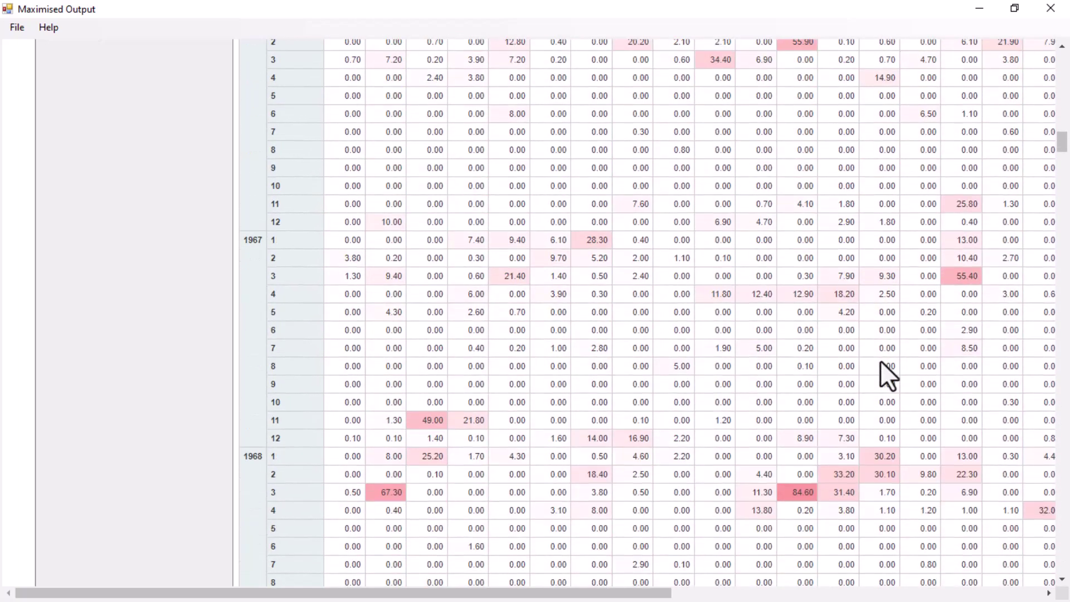
pyautogui.scroll(-1, 881, 360)
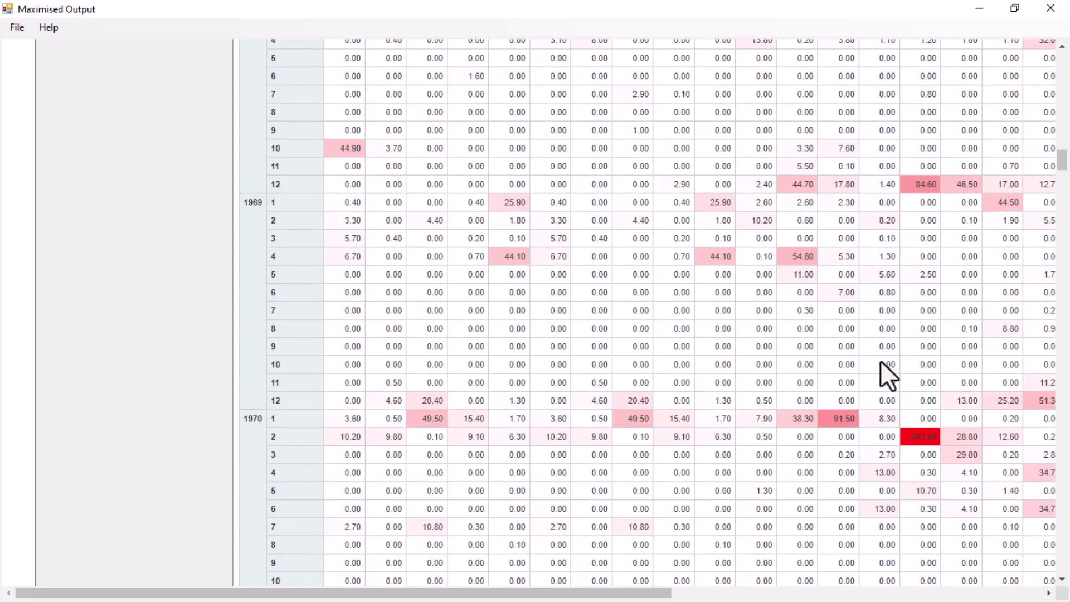
pyautogui.scroll(-1, 881, 361)
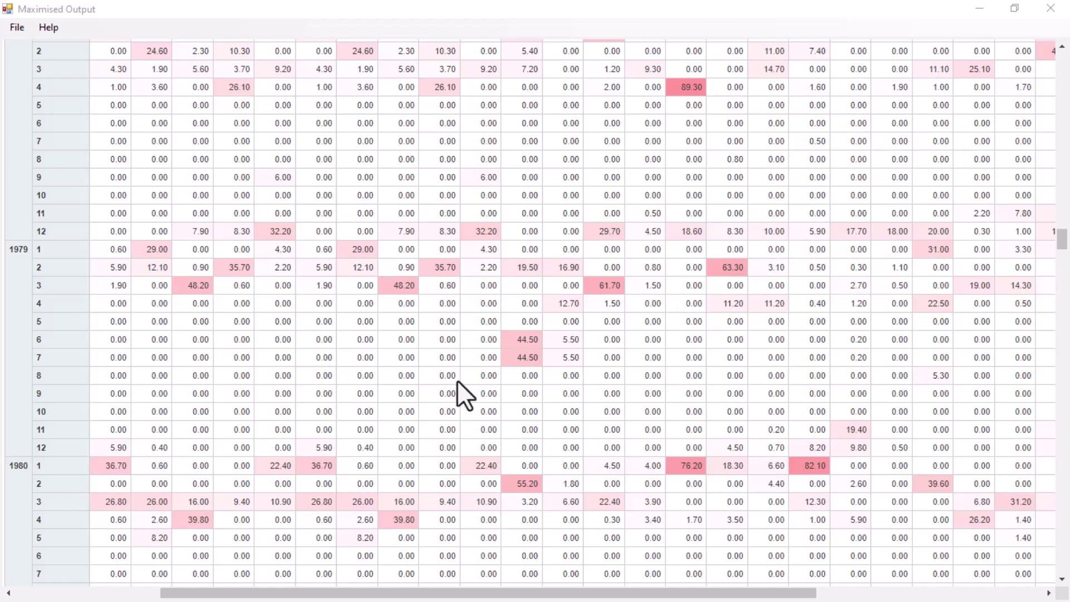
pyautogui.scroll(-3, 456, 380)
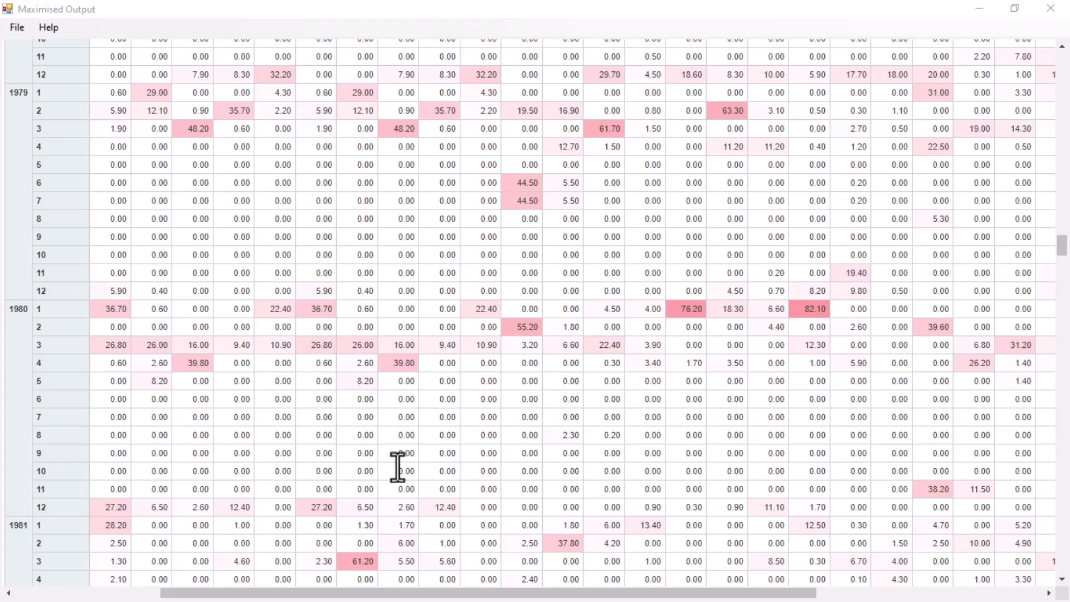
pyautogui.moveTo(397, 593); pyautogui.dragTo(334, 597)
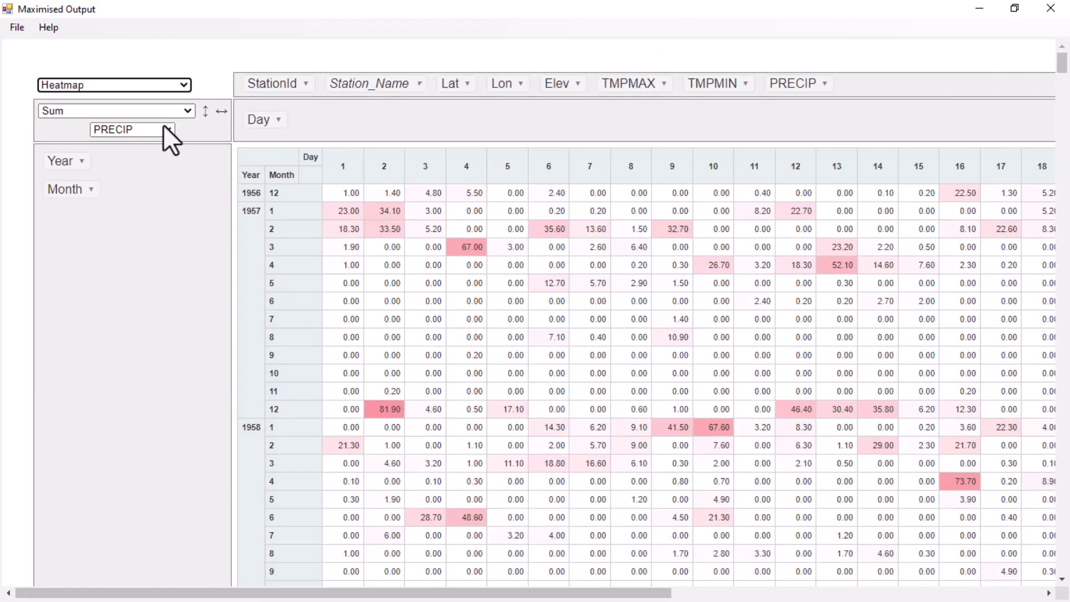
# - Change the summarised variable of the heatmap to TMPMAX and look through the daily values across the years
pyautogui.click(164, 127)
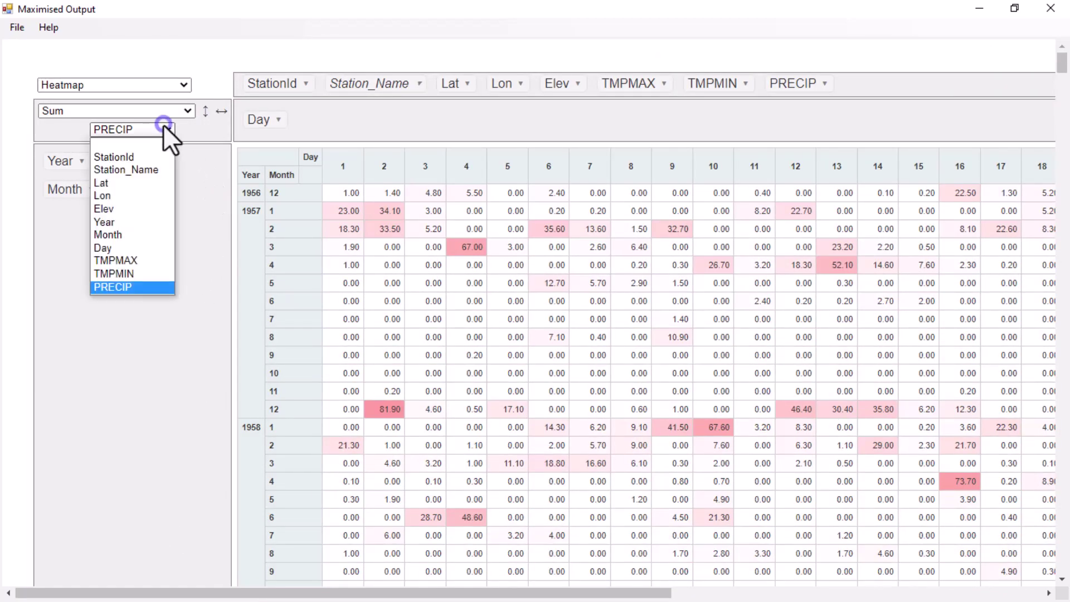
pyautogui.click(150, 259)
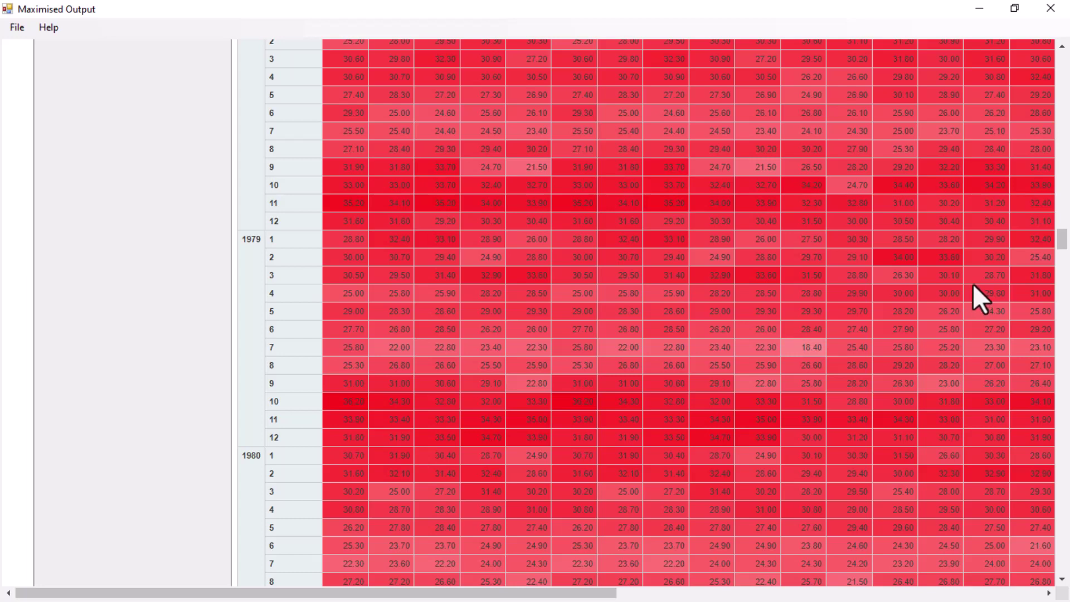
pyautogui.moveTo(1061, 243); pyautogui.dragTo(1066, 57)
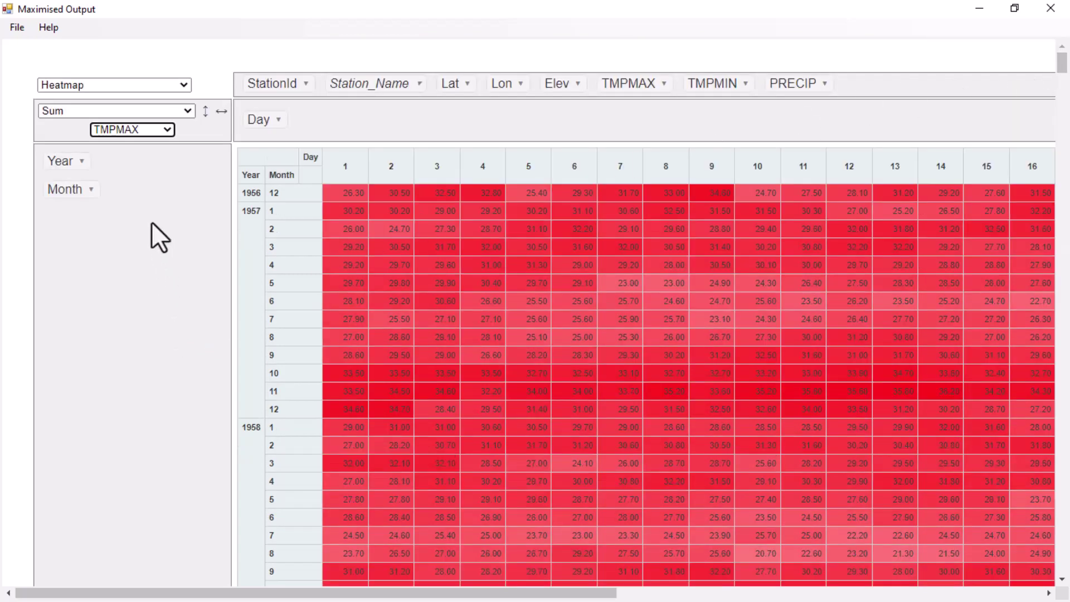
# - Move Day to the unused variables and Month to the columns, and summarise TMPMAX by Average
pyautogui.moveTo(268, 115); pyautogui.dragTo(357, 88)
pyautogui.moveTo(84, 185); pyautogui.dragTo(279, 118)
pyautogui.click(192, 111)
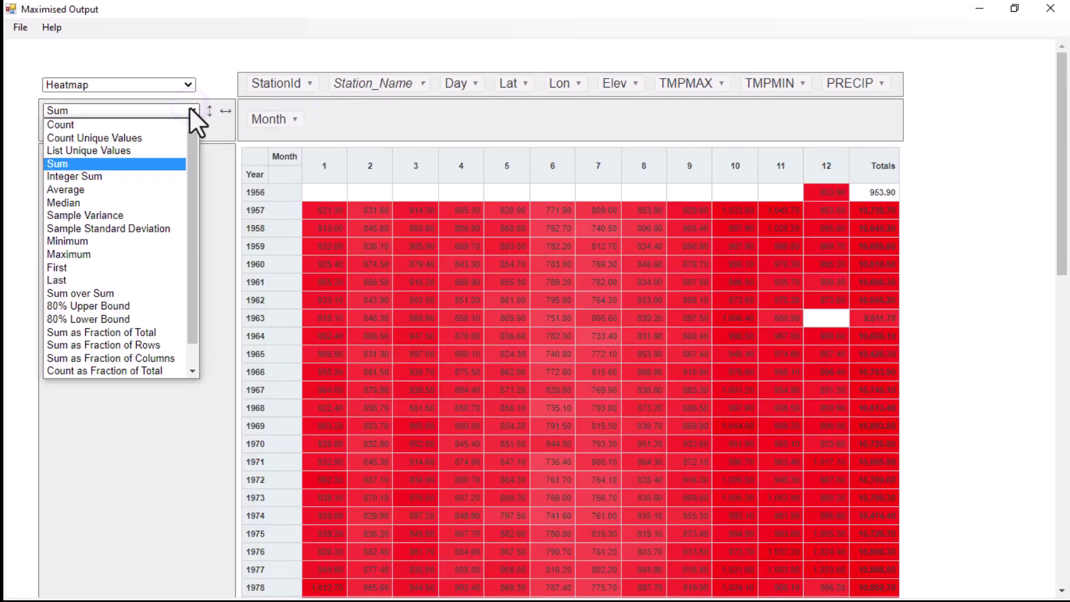
pyautogui.click(142, 190)
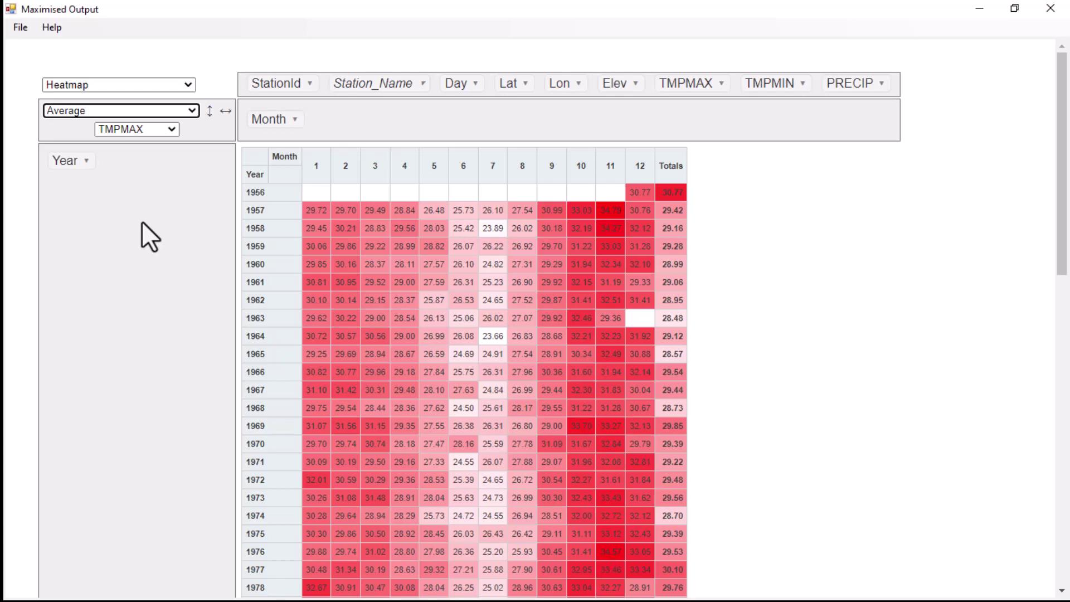
# - Replace Year with Station_Name in the rows and include CHIMOIO and XAI-XAI in the station filter again
pyautogui.moveTo(70, 161)
pyautogui.mouseDown()
pyautogui.moveTo(71, 149)
pyautogui.moveTo(69, 160)
pyautogui.moveTo(333, 81)
pyautogui.moveTo(396, 78)
pyautogui.moveTo(365, 100)
pyautogui.moveTo(58, 171)
pyautogui.mouseUp()
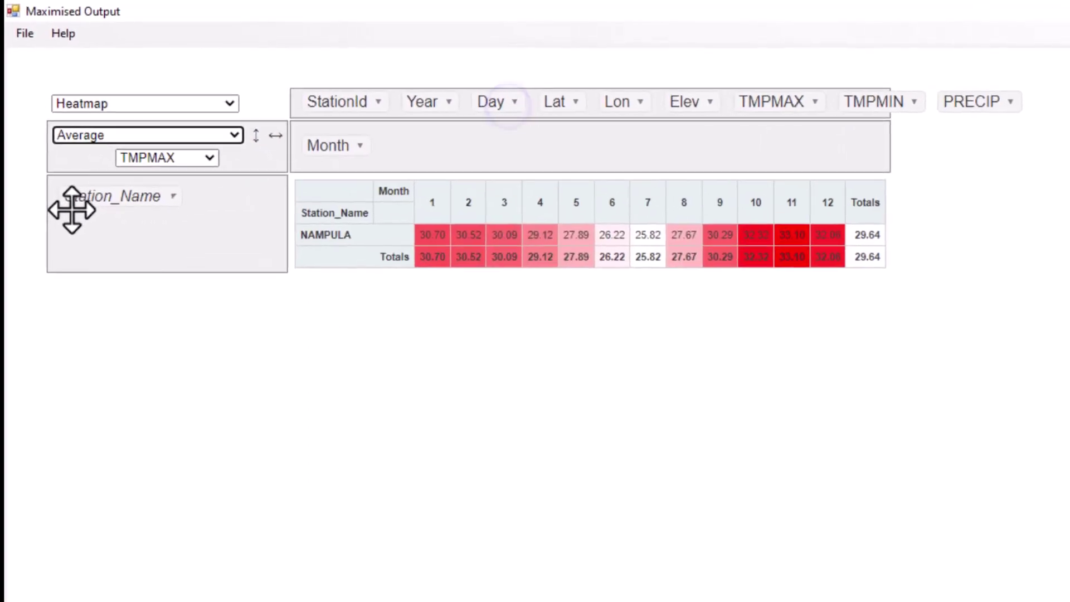
pyautogui.click(177, 202)
pyautogui.click(196, 268)
pyautogui.click(197, 315)
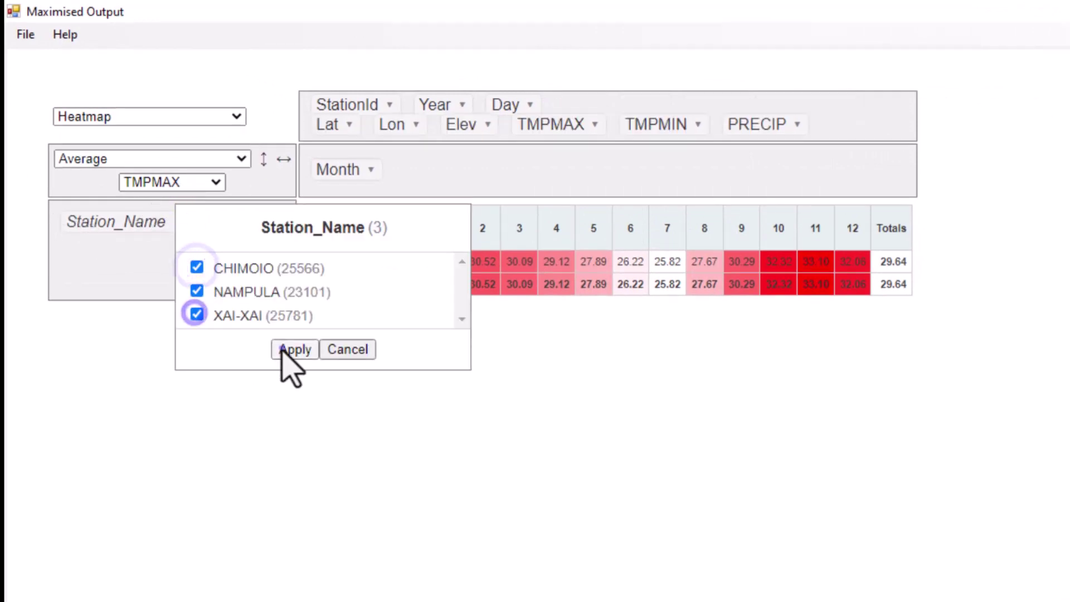
pyautogui.click(285, 350)
# - Add Lat, Lon and Elev to the rows after Station_Name and display the monthly averages as a Table Barchart
pyautogui.moveTo(572, 106); pyautogui.dragTo(106, 241)
pyautogui.moveTo(535, 166); pyautogui.dragTo(101, 266)
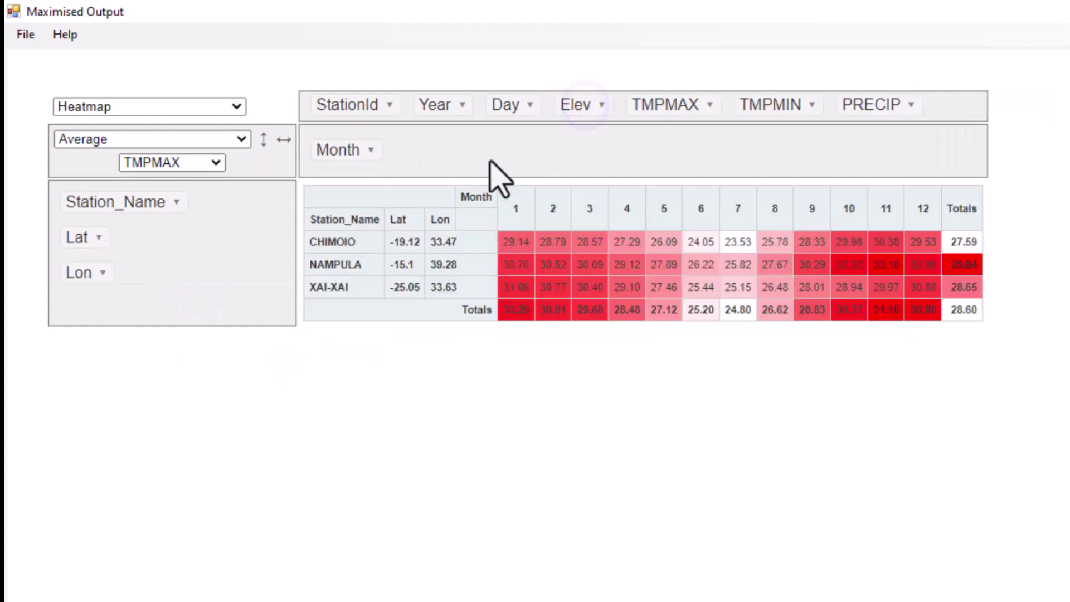
pyautogui.moveTo(586, 109); pyautogui.dragTo(86, 292)
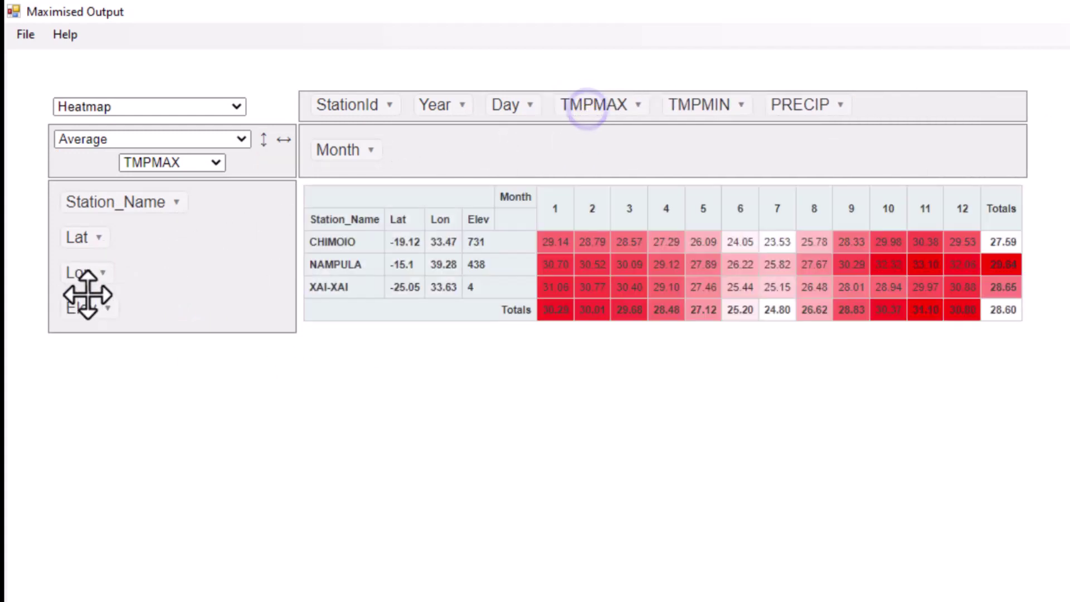
pyautogui.click(236, 106)
pyautogui.click(226, 141)
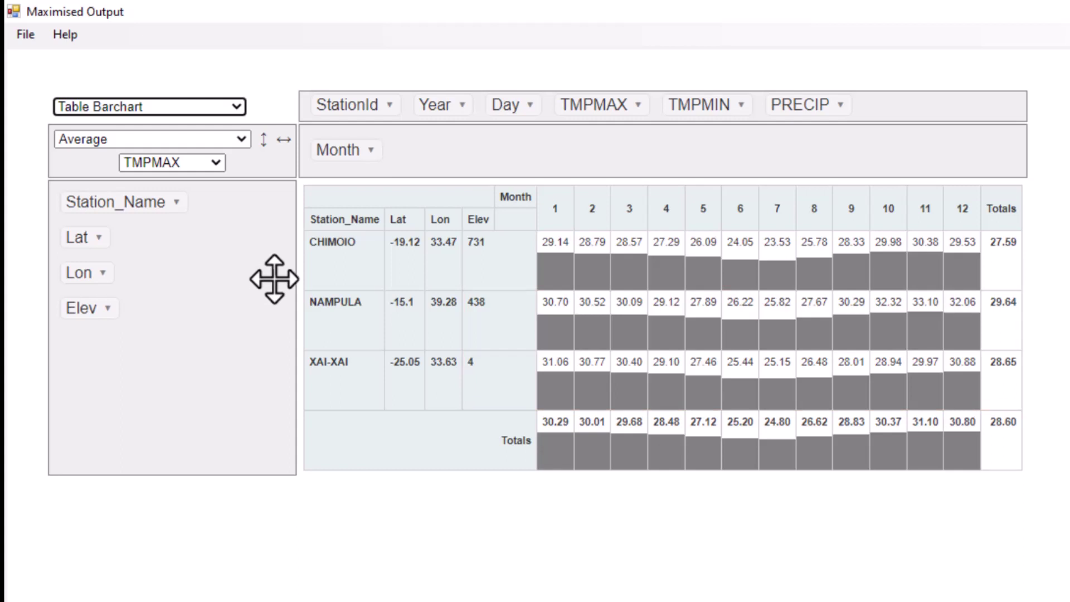
# - Change the summarised variable of the Table Barchart to TMPMIN and the summary to Minimum
pyautogui.click(215, 162)
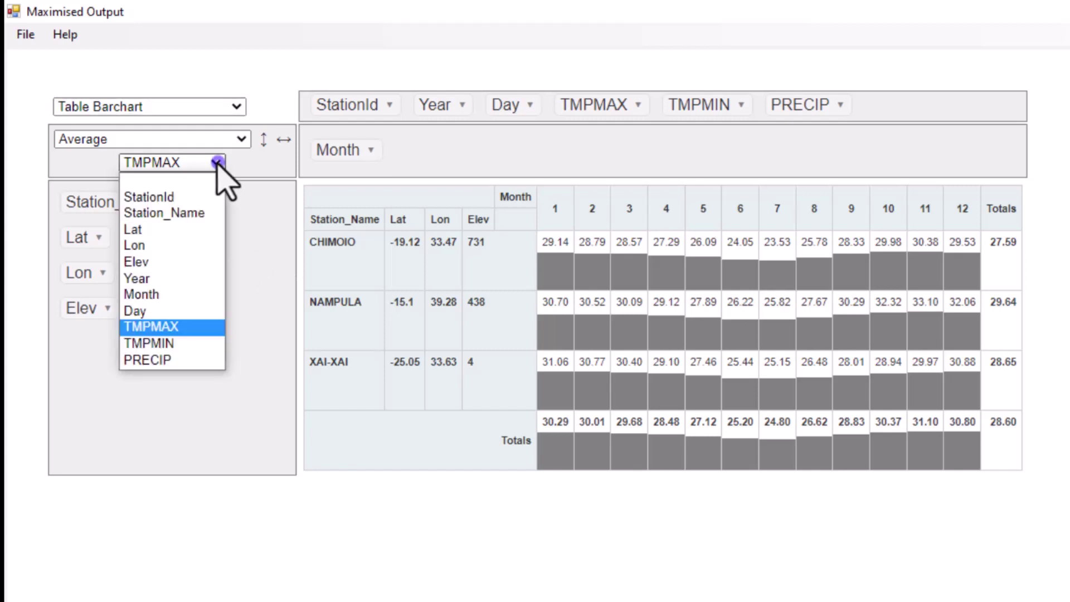
pyautogui.click(157, 345)
pyautogui.click(241, 138)
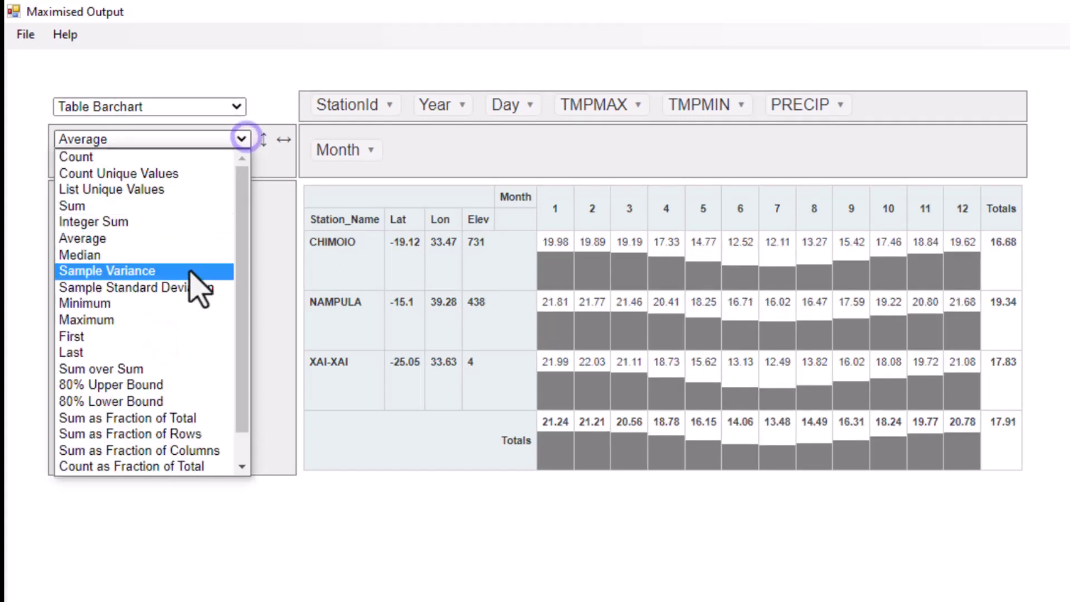
pyautogui.click(202, 303)
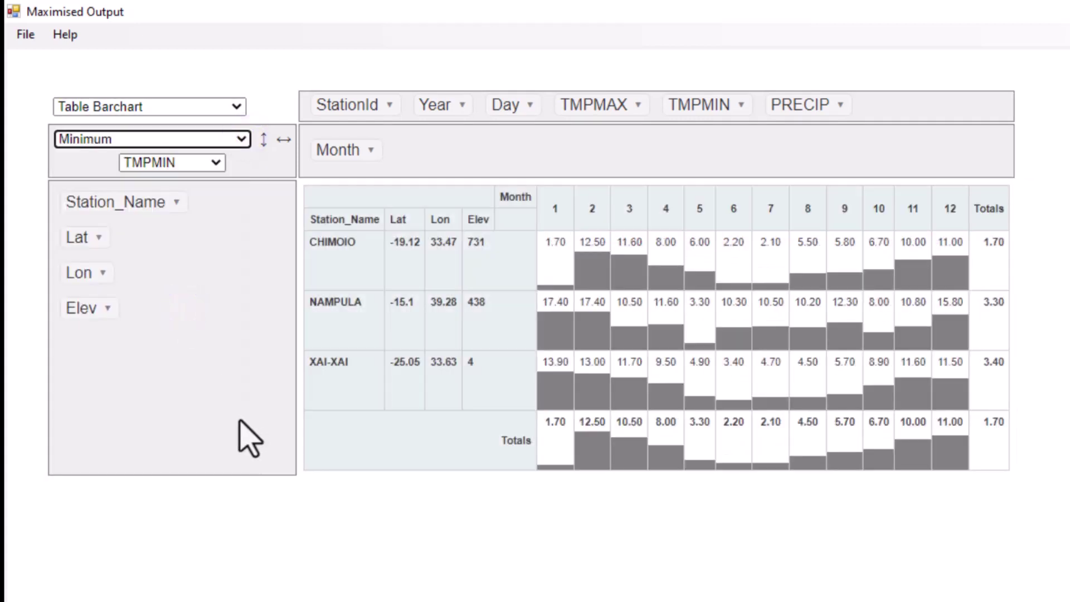